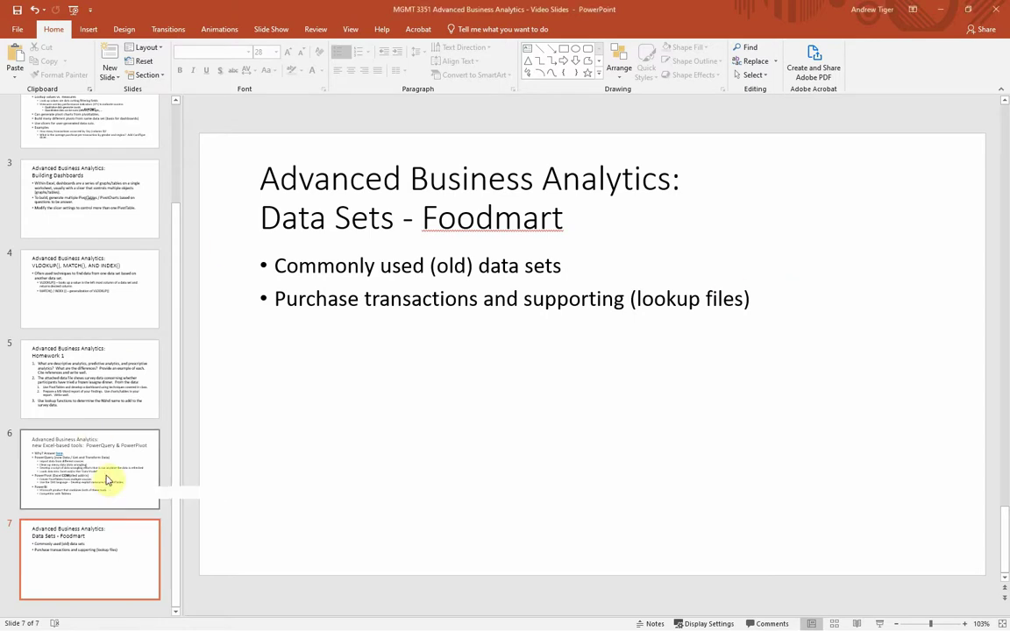
Step: Move between slides and the course page, ending back on the Data Sets - Foodmart slide
click(106, 480)
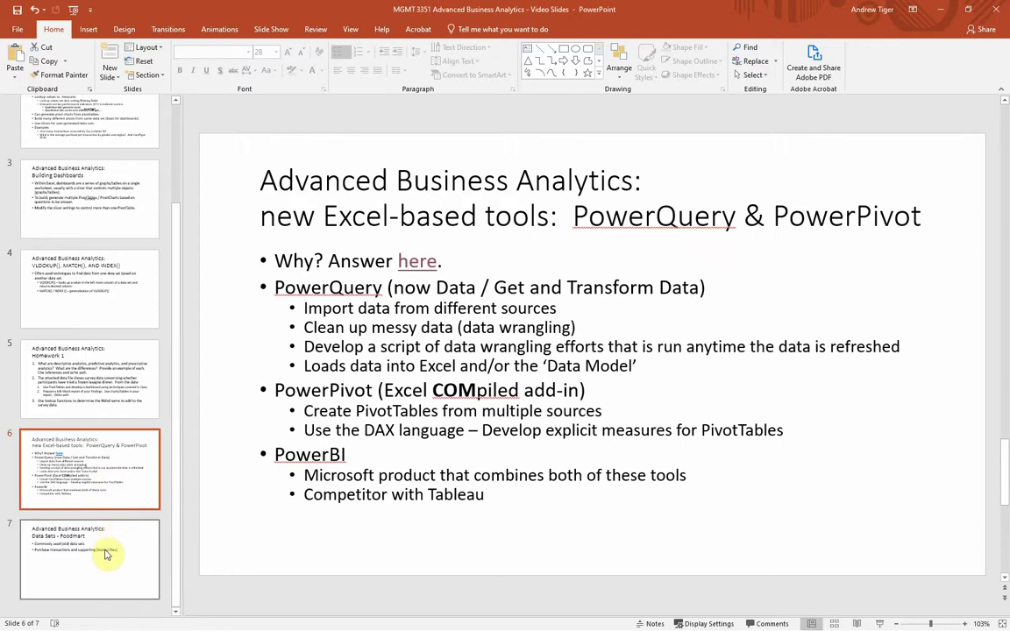
click(103, 548)
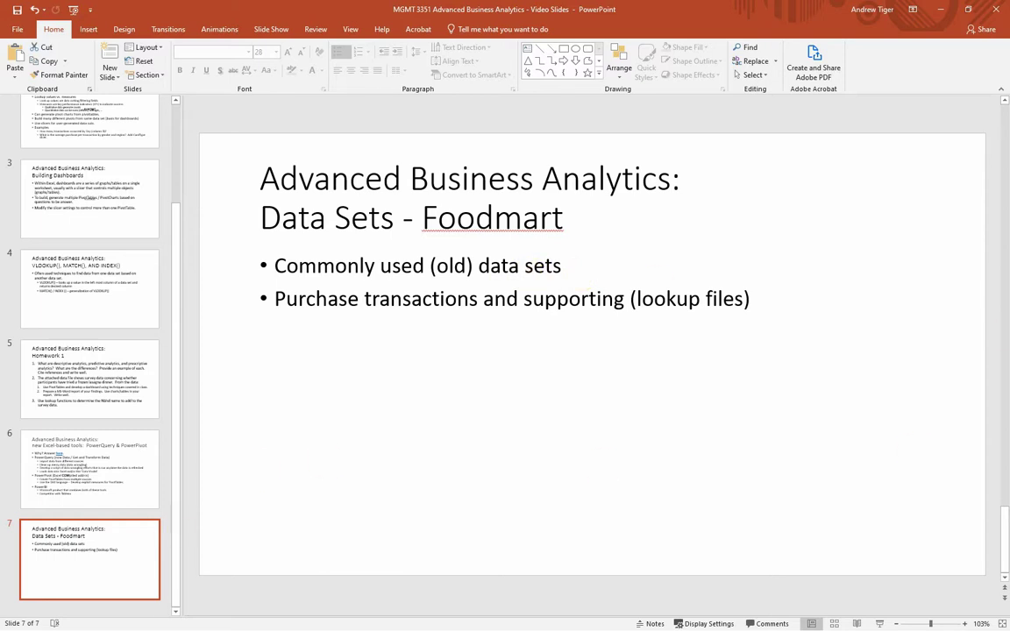
key(alt+Tab)
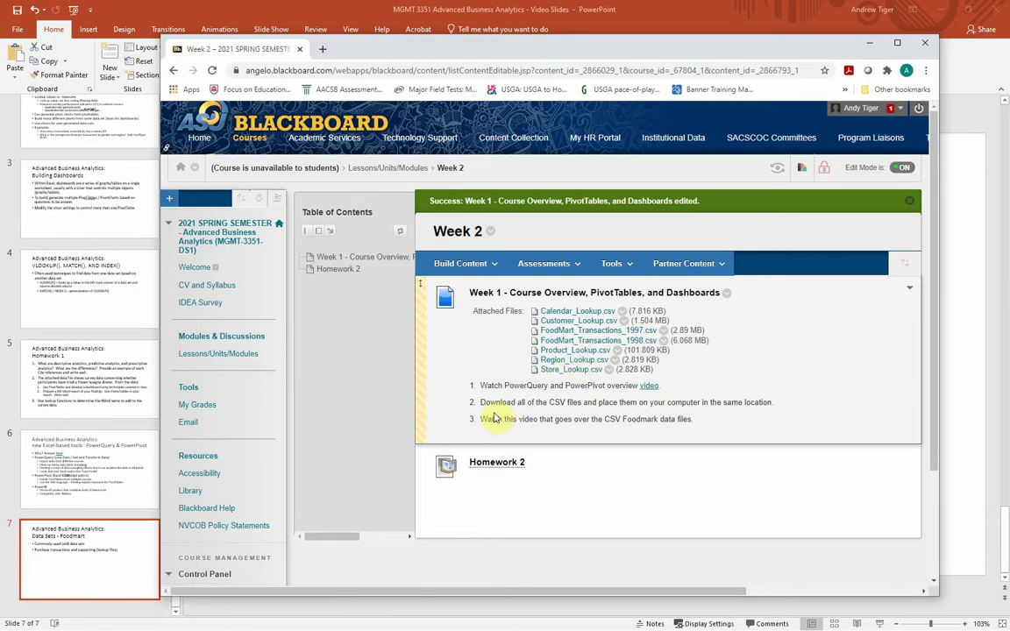
click(97, 561)
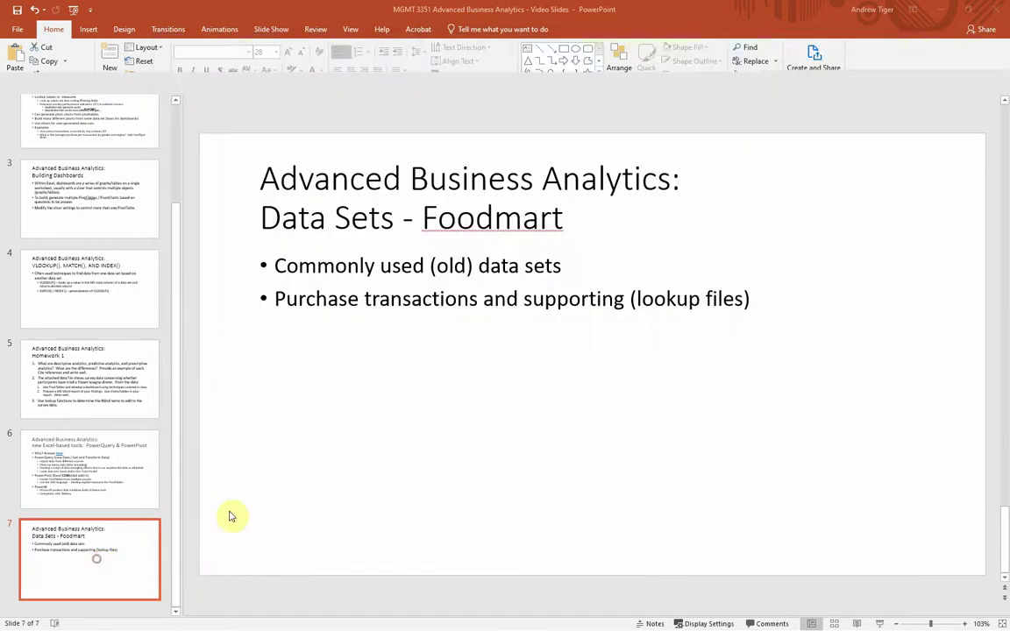
Step: Highlight 'transactions' in the slide's bullet text, then switch to the FoodMart_Transactions_1997 workbook
click(370, 302)
drag(375, 303, 478, 307)
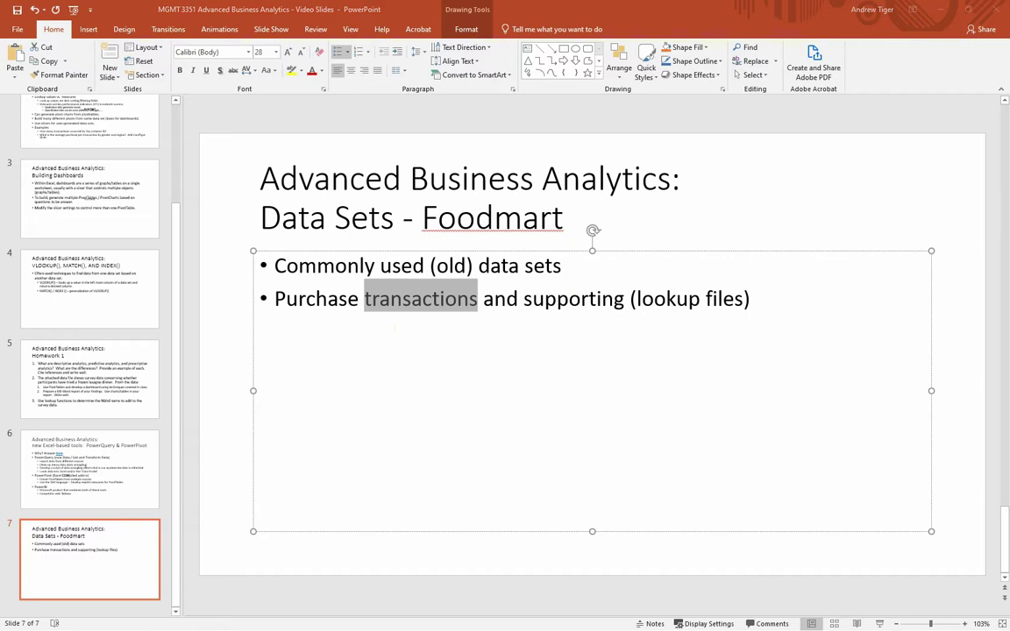
key(alt+Tab)
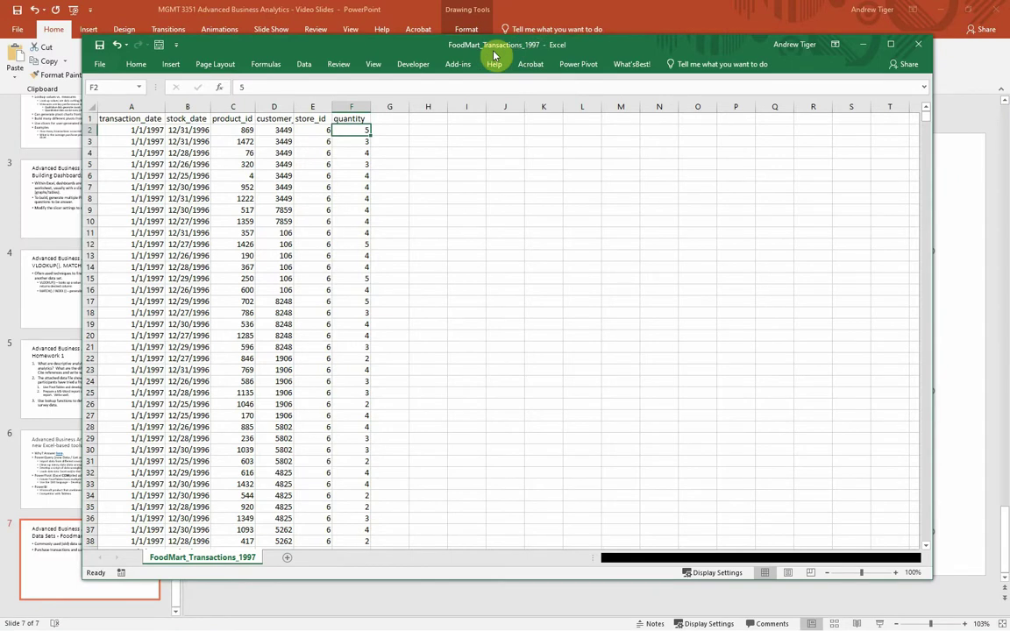
Step: Zoom the transactions sheet to 150% and point out the first transaction date in A2
click(585, 416)
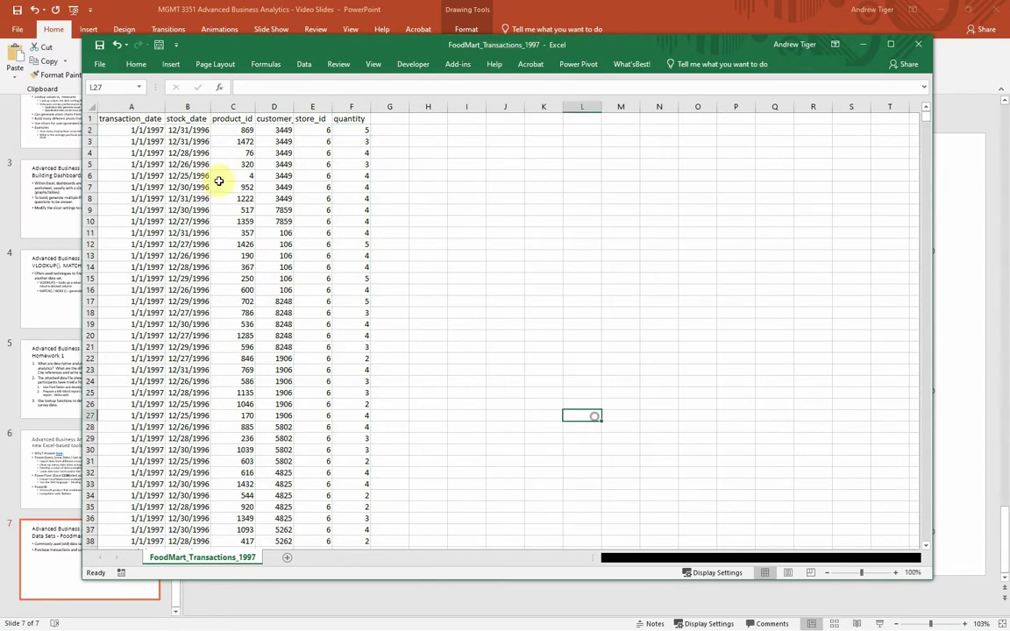
click(895, 572)
click(896, 573)
click(895, 572)
click(896, 573)
click(895, 572)
scroll(742, 390, up, 2)
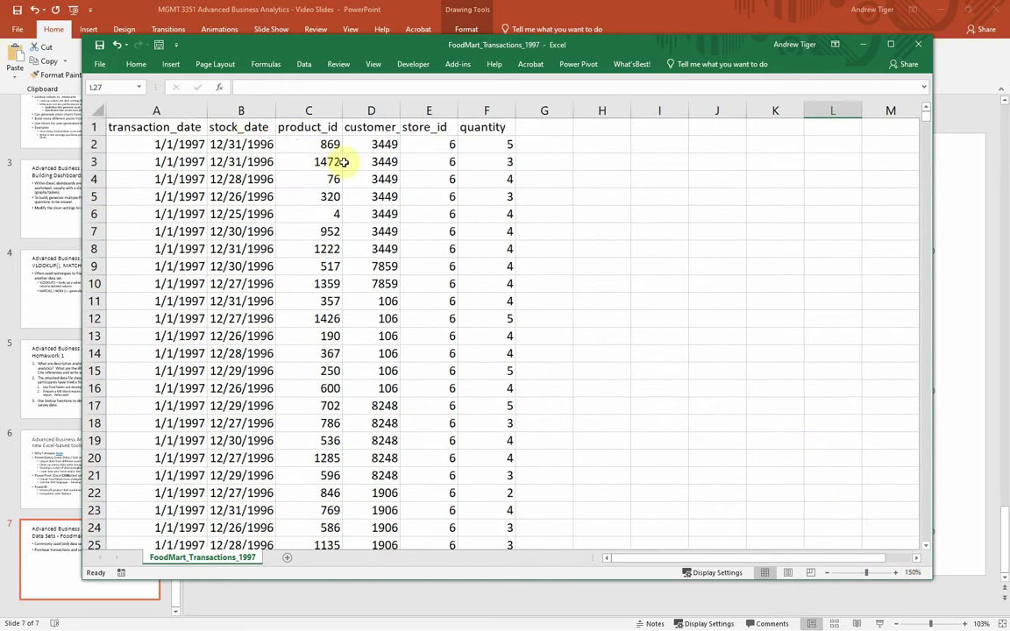
click(613, 216)
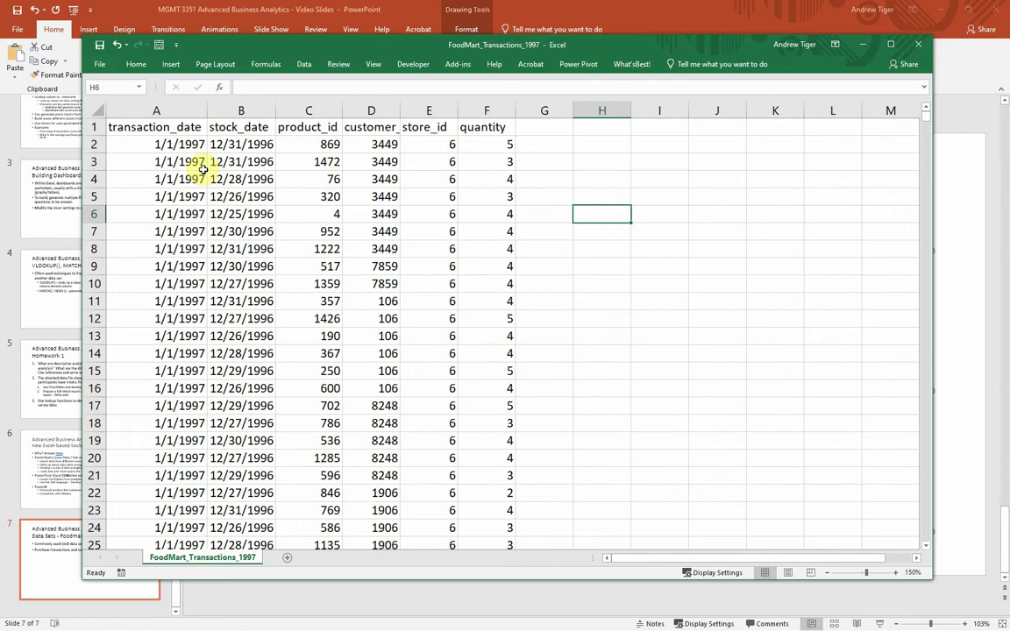
click(175, 144)
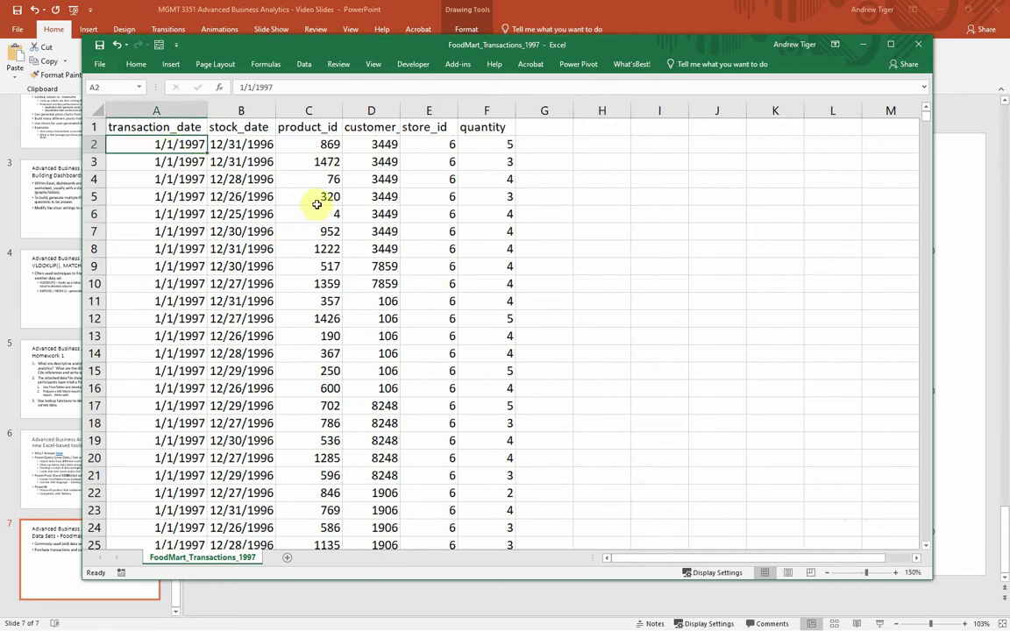
Step: AutoFit columns C through F so headers like customer_id show in full
click(361, 148)
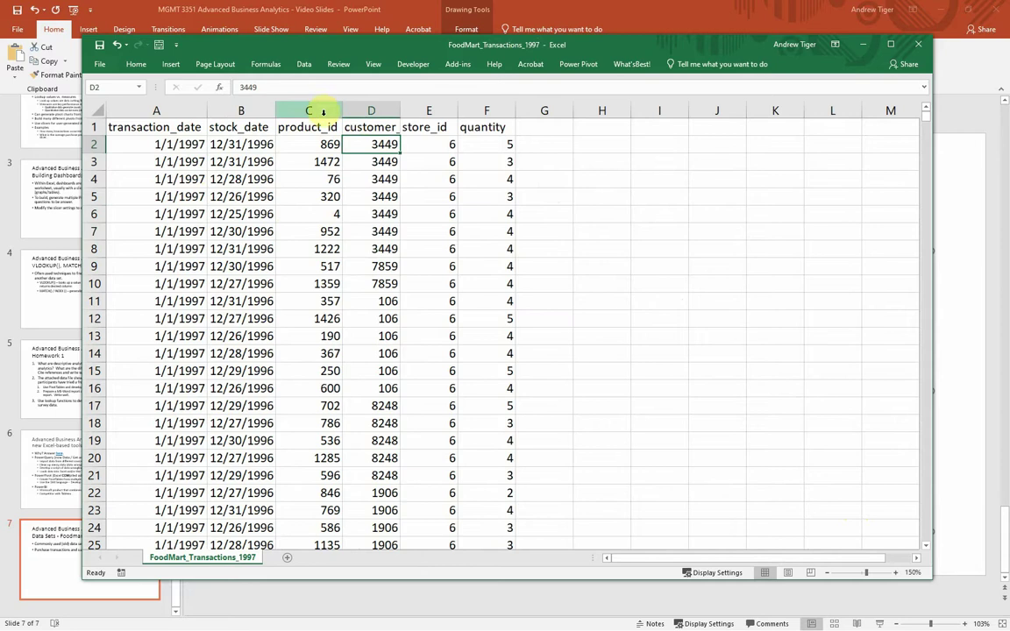
drag(323, 111, 517, 109)
double_click(516, 110)
click(584, 175)
Step: Point out row 2's product_id 869, customer_id 3449, store_id 6 and quantity 5, plus later dates
click(369, 143)
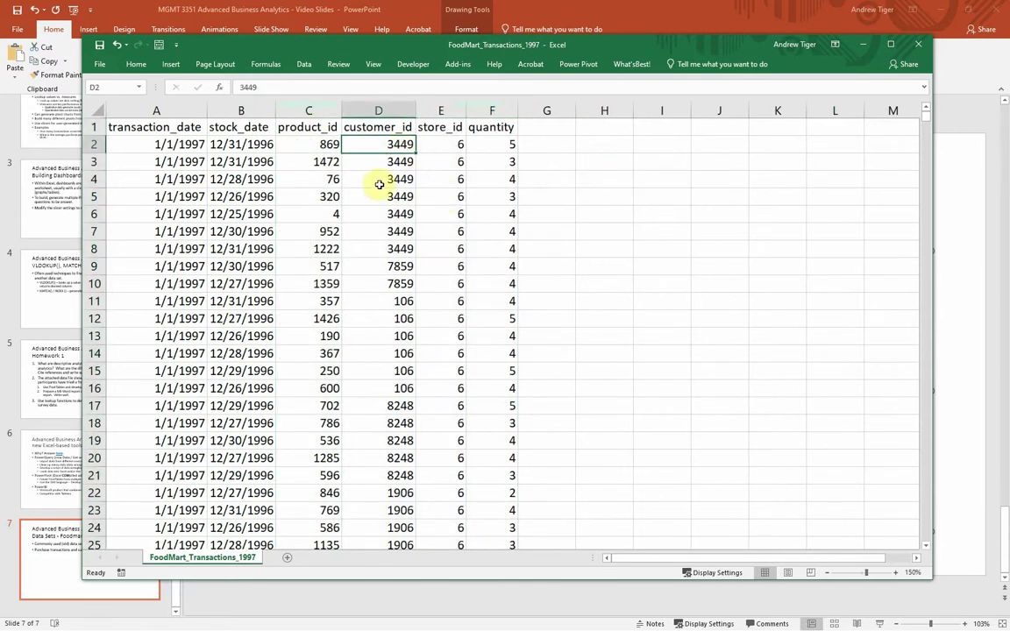
click(299, 144)
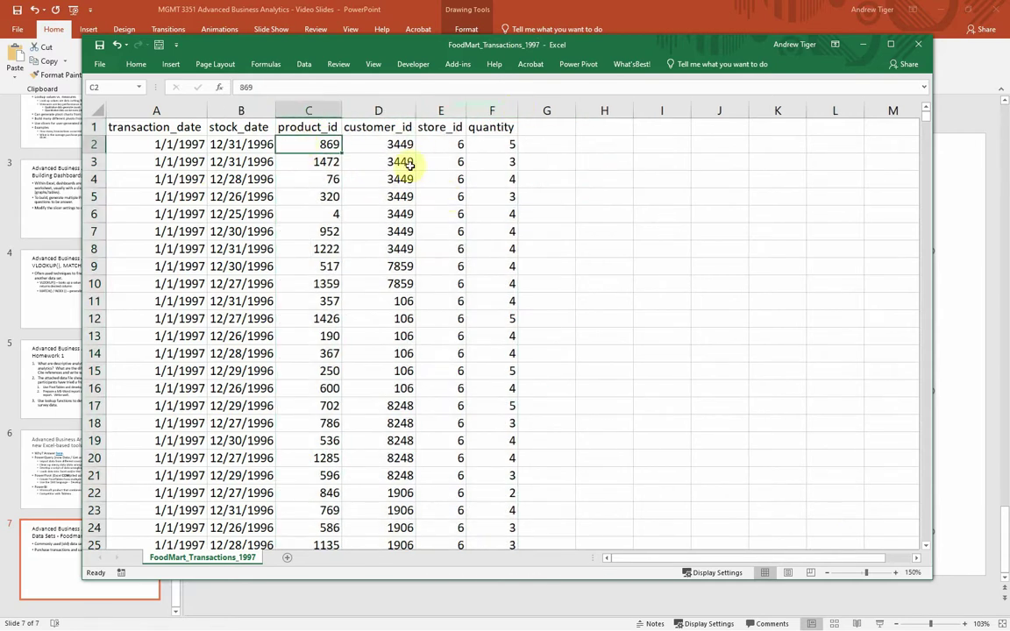
click(452, 144)
click(492, 146)
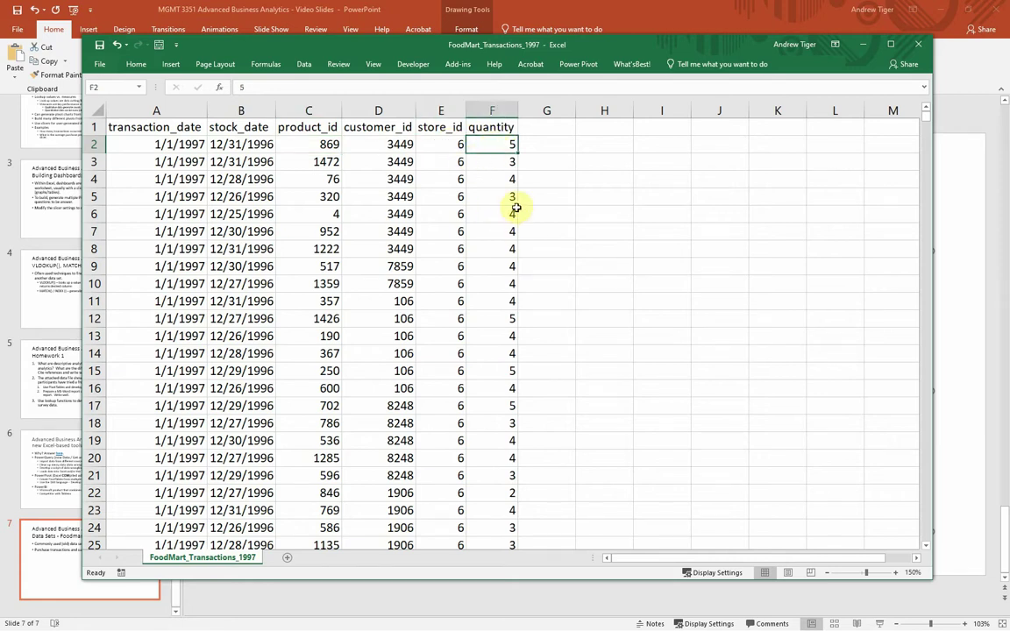
click(317, 144)
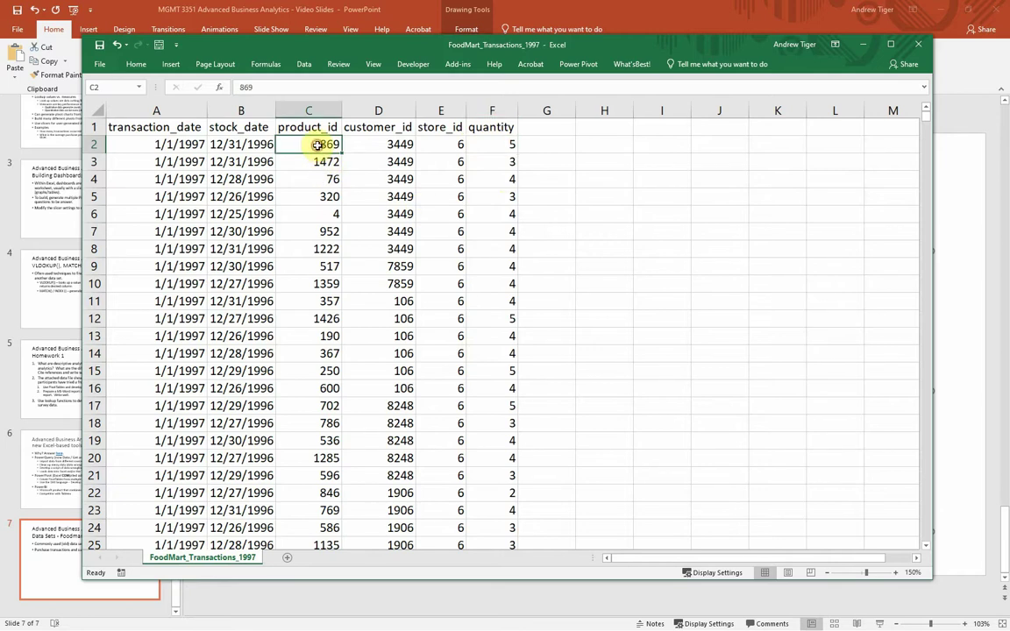
click(399, 144)
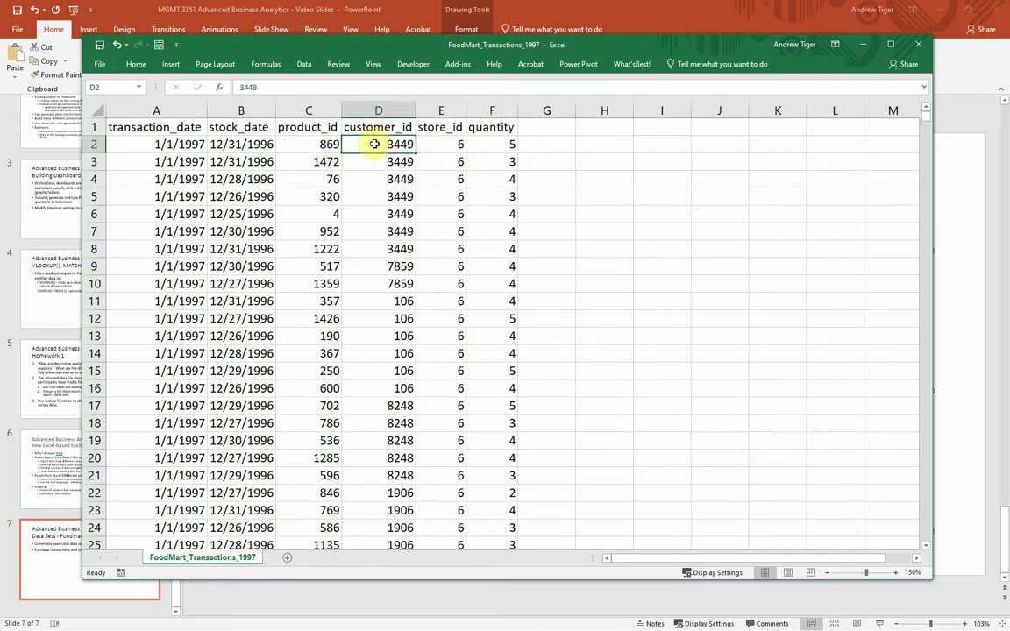
click(446, 145)
drag(313, 144, 427, 144)
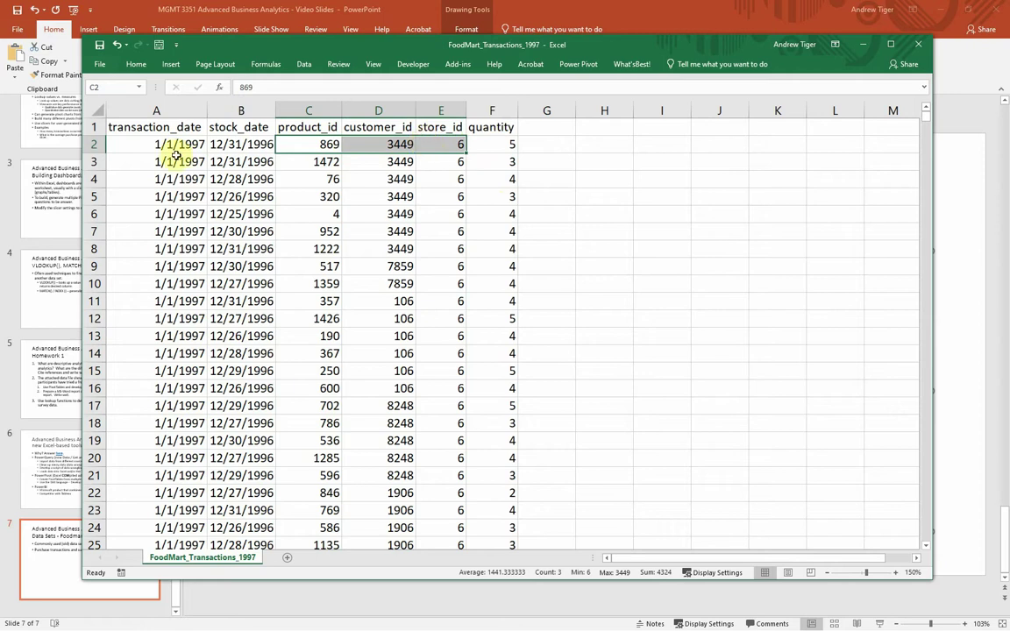
click(141, 161)
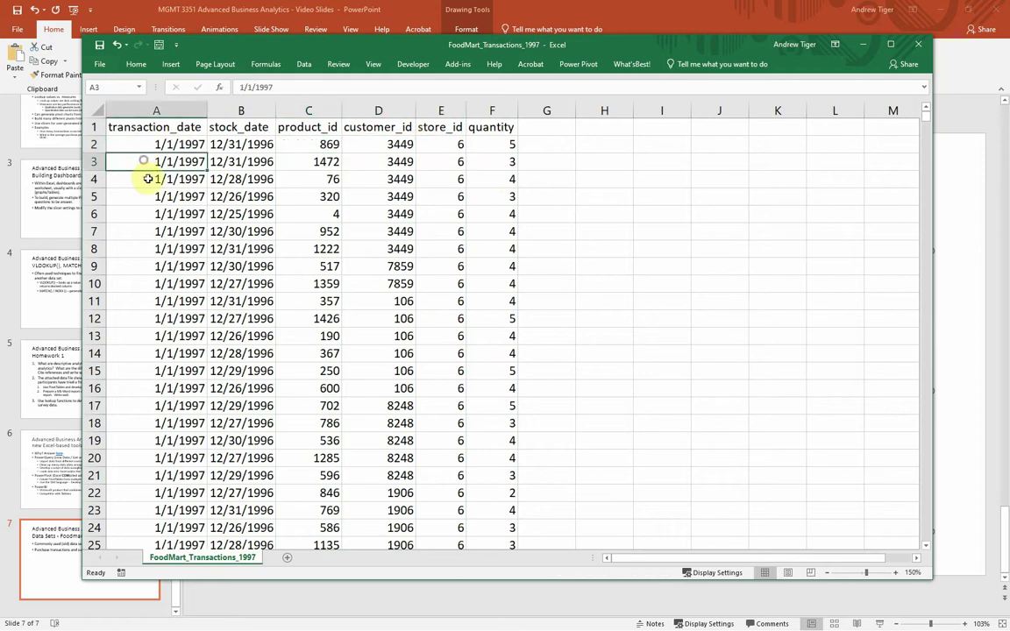
click(148, 180)
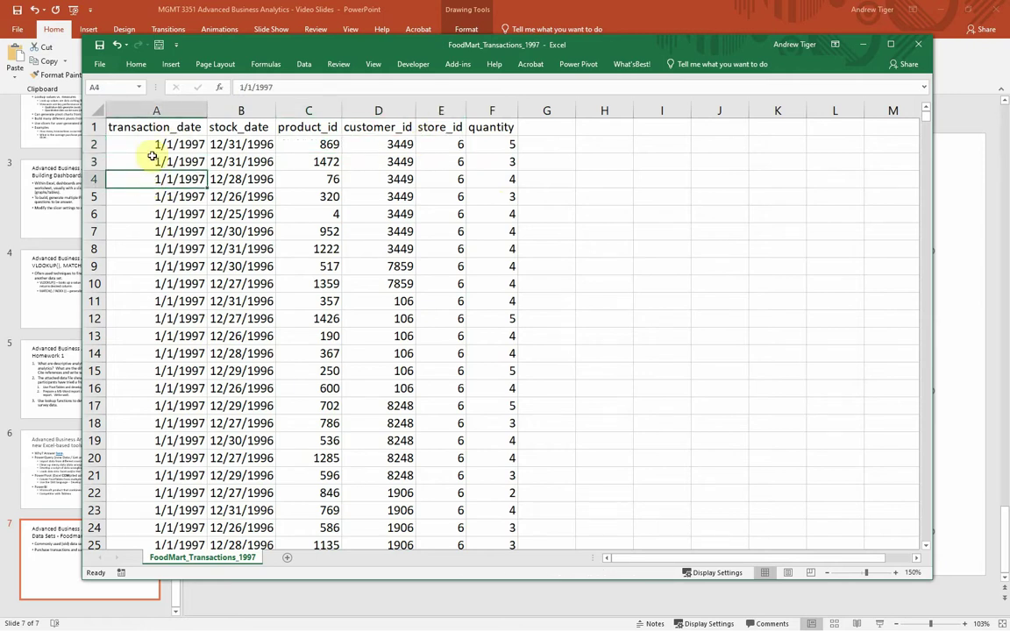
drag(153, 145, 181, 478)
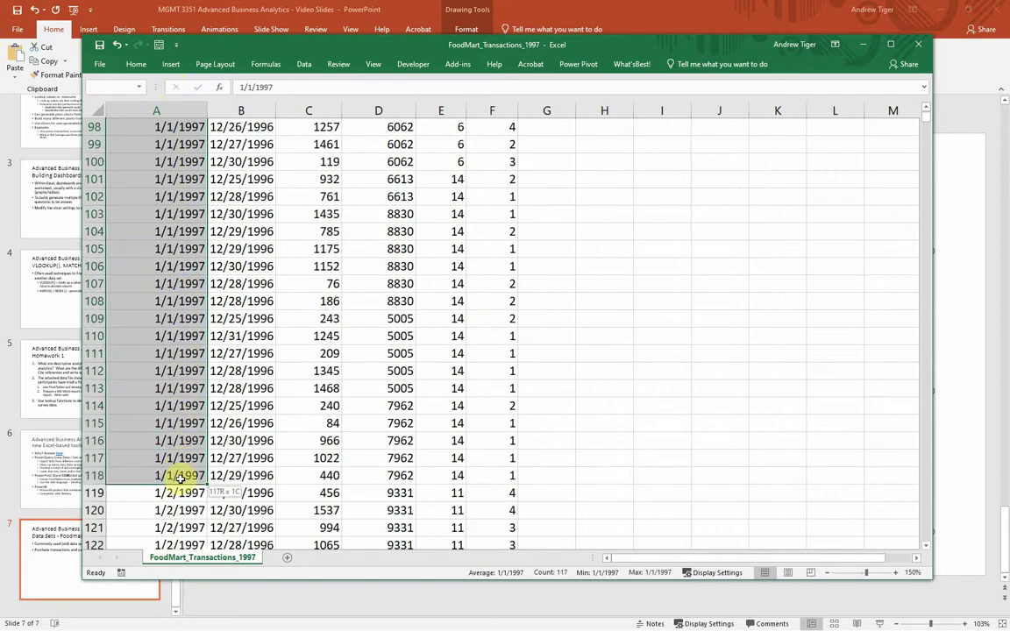
drag(180, 478, 176, 476)
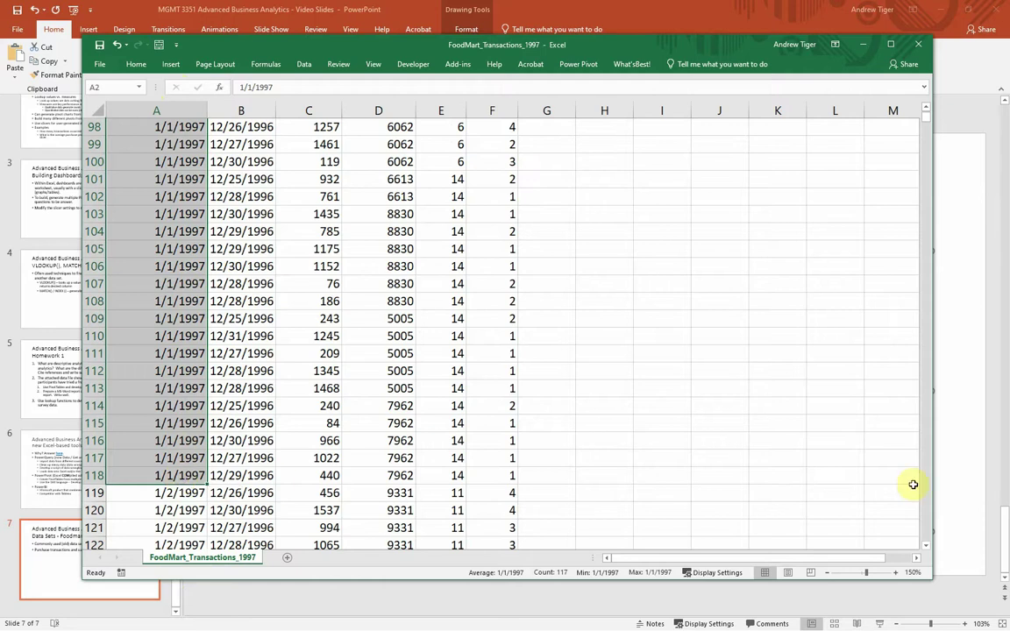
drag(924, 121, 924, 106)
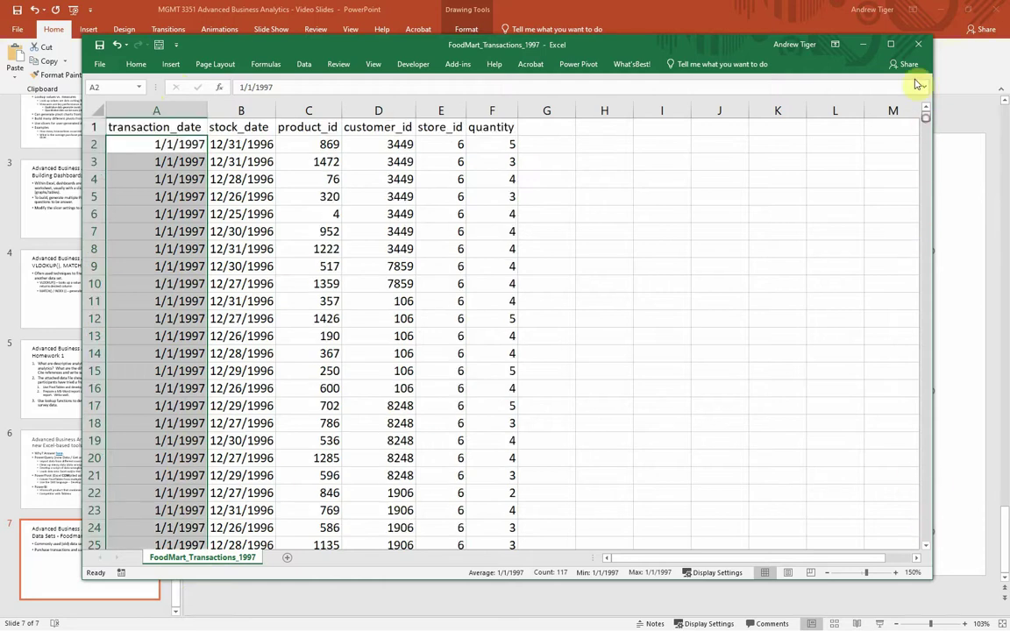
click(835, 179)
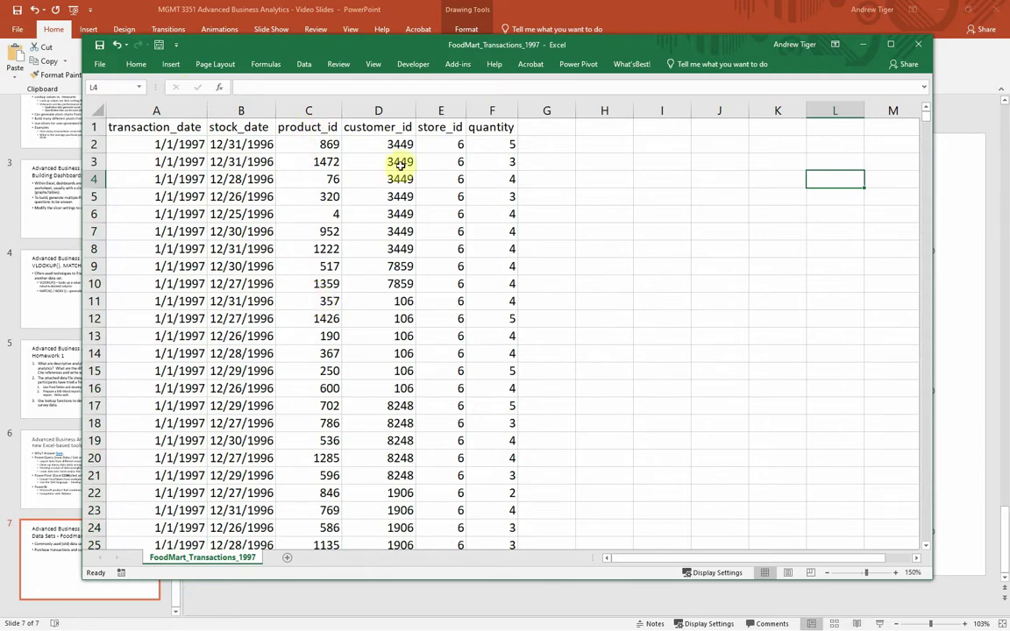
click(222, 219)
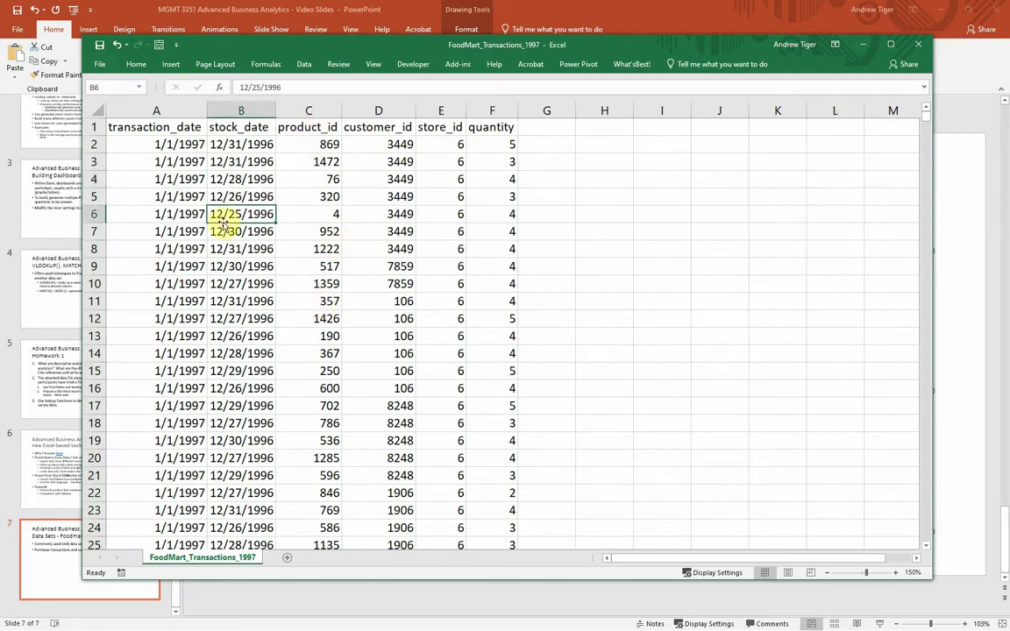
key(ctrl+Down)
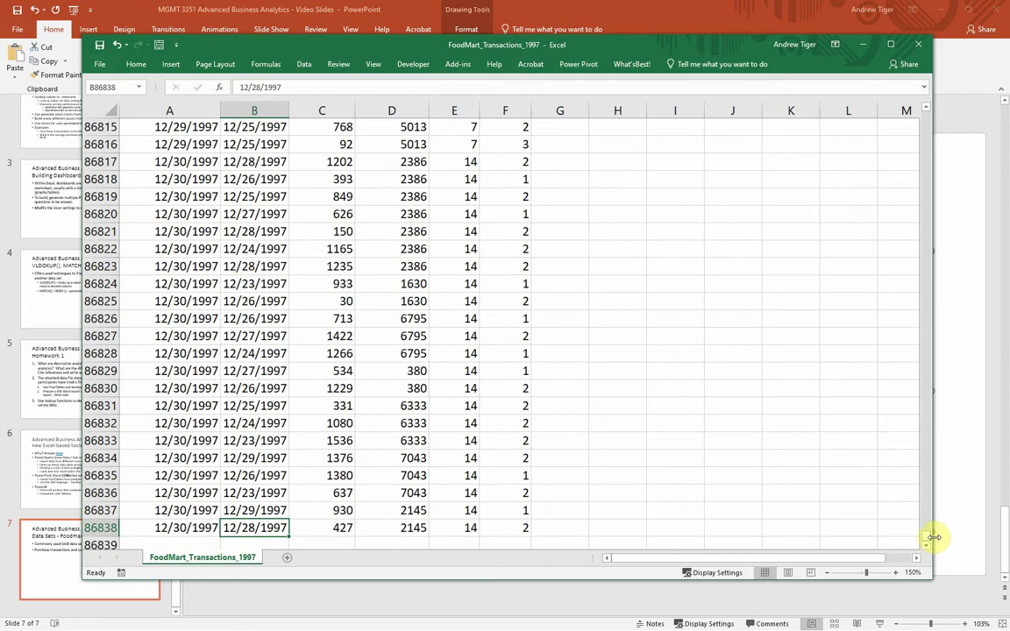
drag(927, 537, 931, 108)
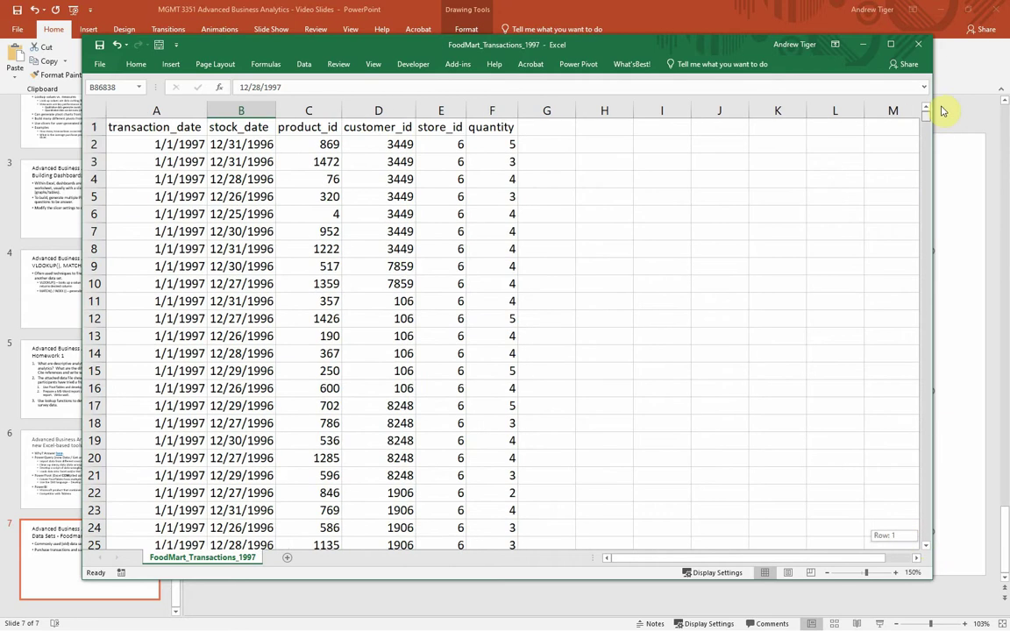
click(172, 166)
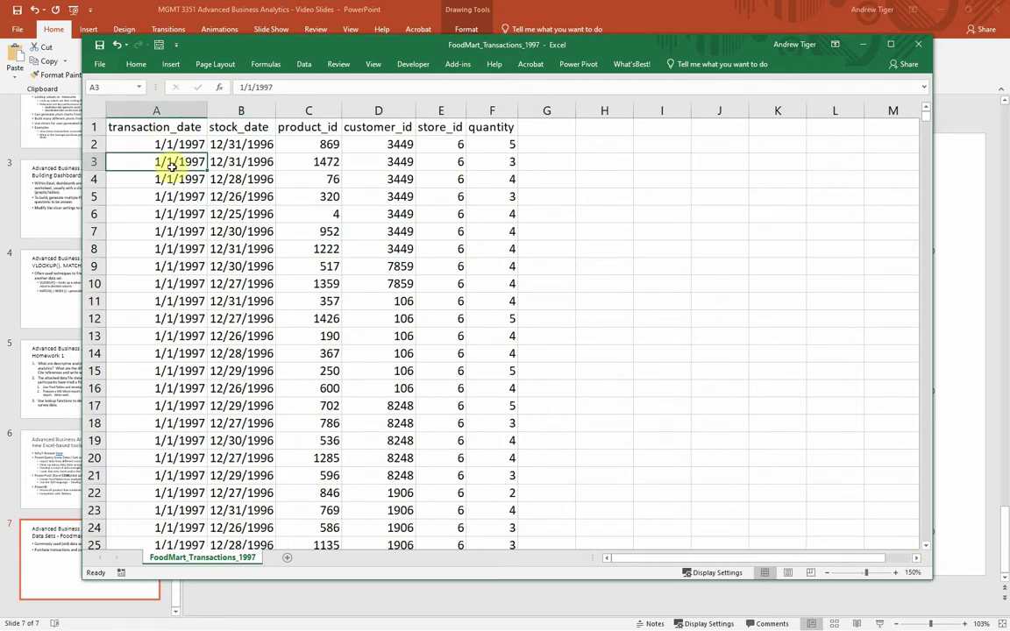
click(294, 129)
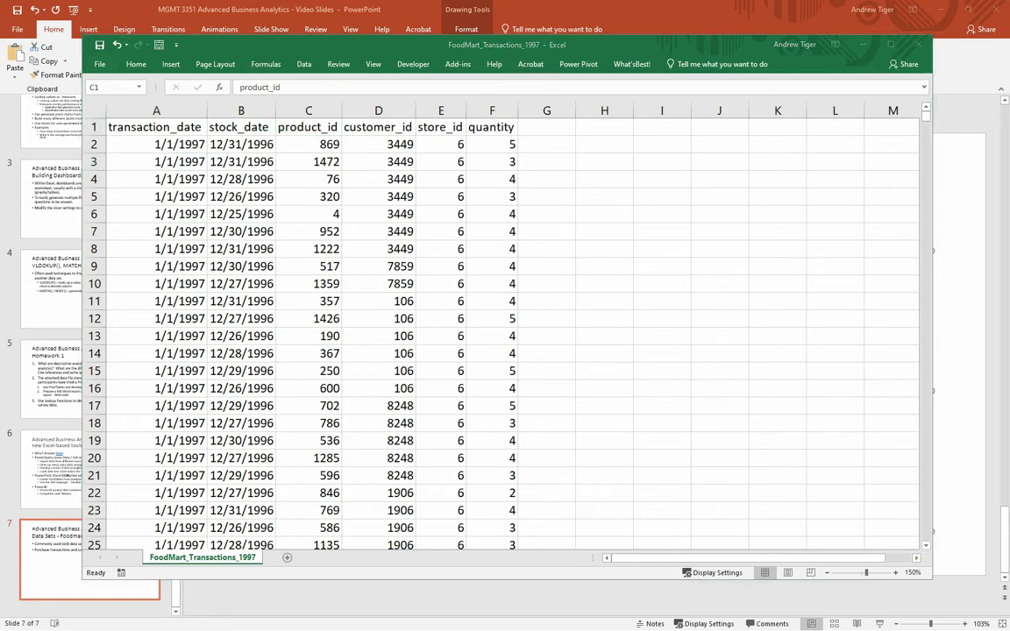
Step: Open Product_Lookup.csv from the course page and zoom the table to 120%
key(alt+Tab)
click(653, 381)
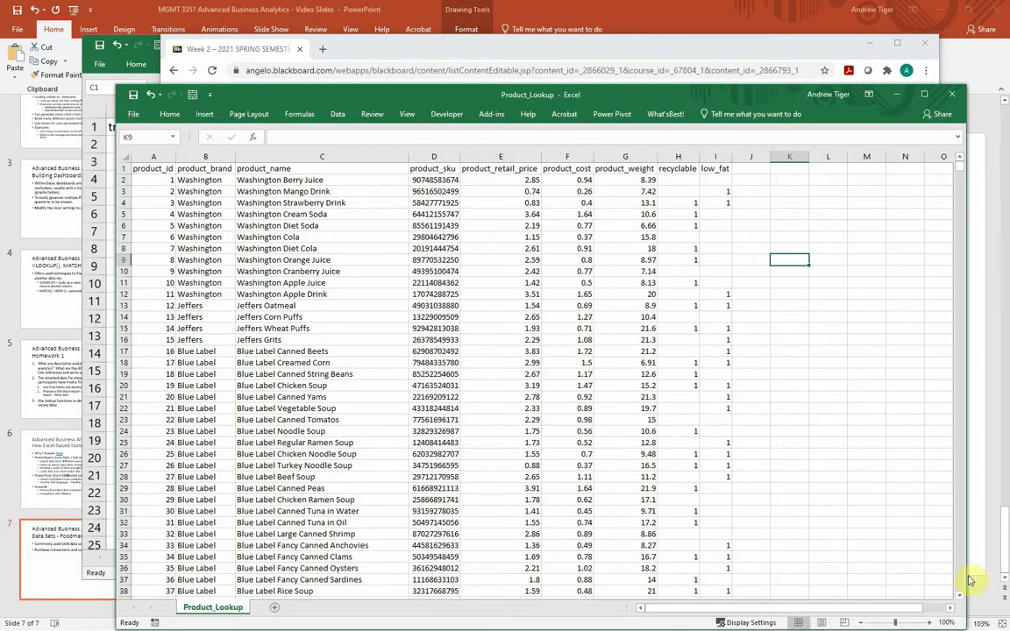
click(930, 623)
click(929, 622)
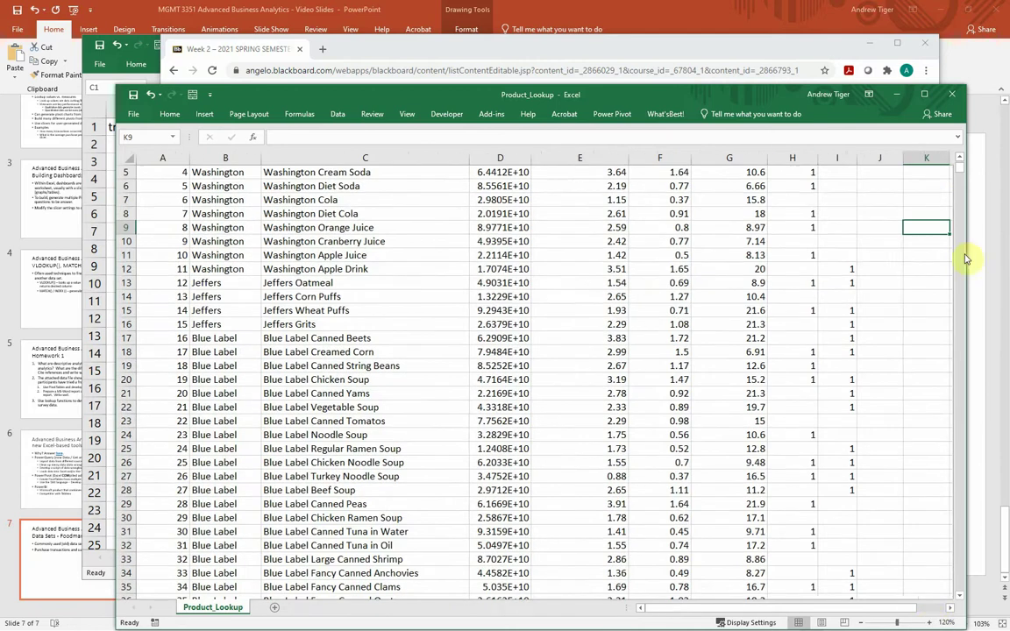
scroll(864, 148, up, 1)
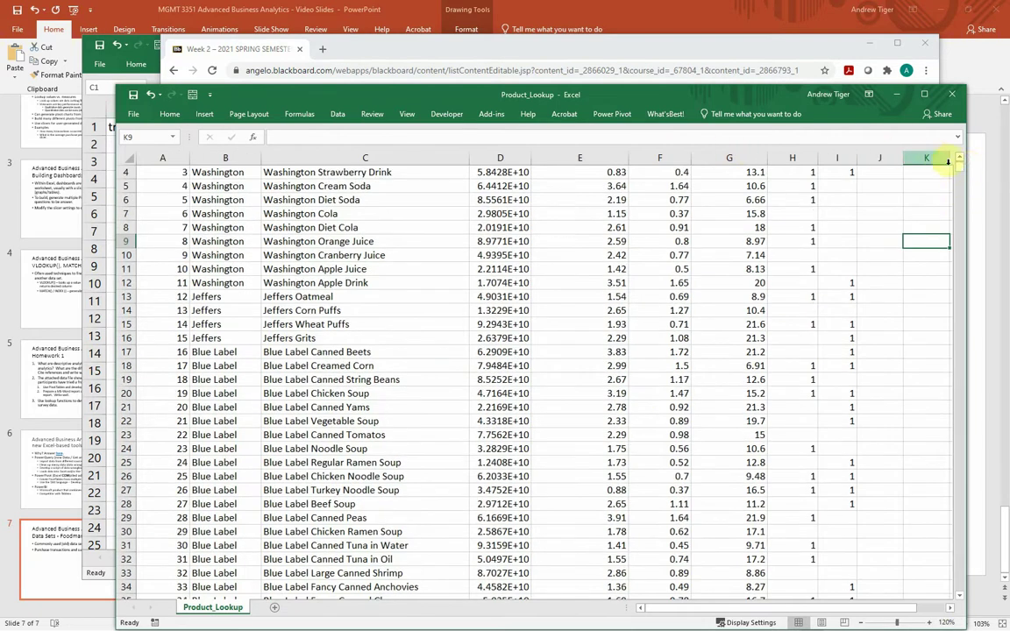
click(960, 160)
click(959, 160)
click(959, 160)
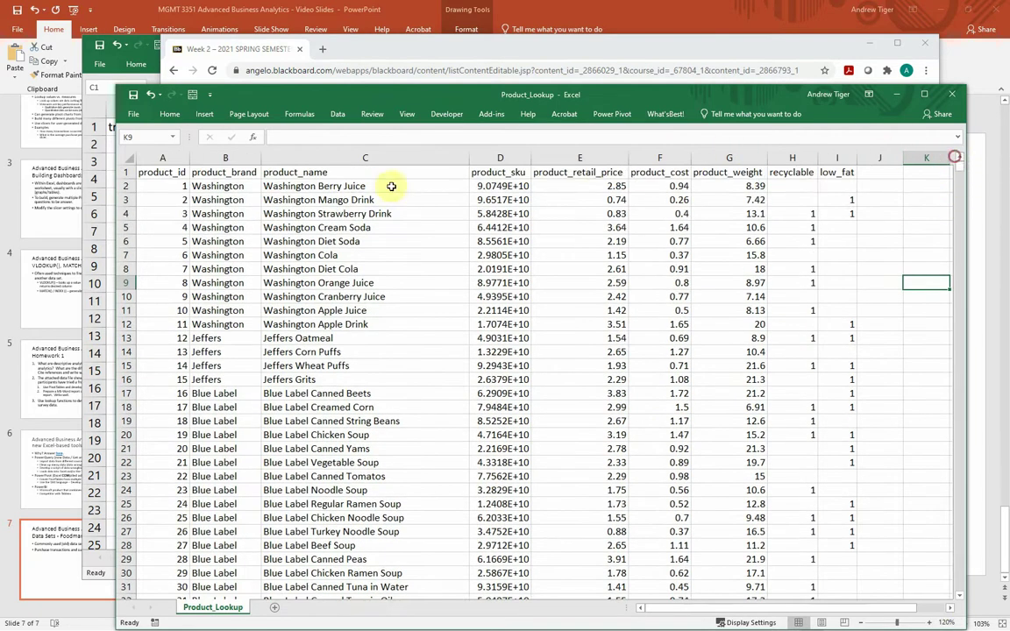
Step: Jump from product_id 1 to the last product, 1560, then scroll back to the top
click(162, 172)
click(171, 185)
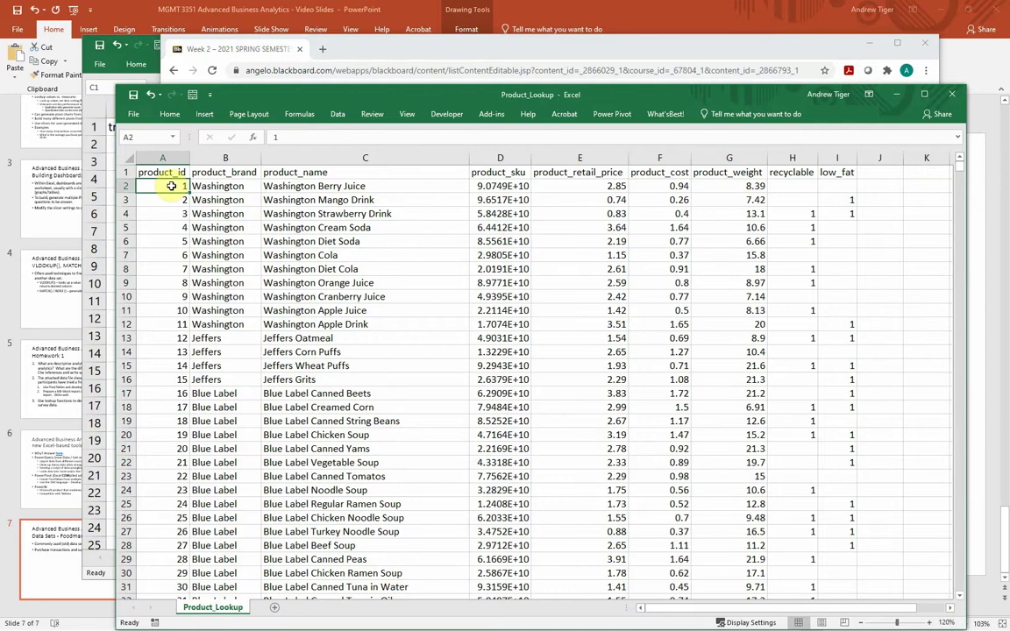
double_click(171, 186)
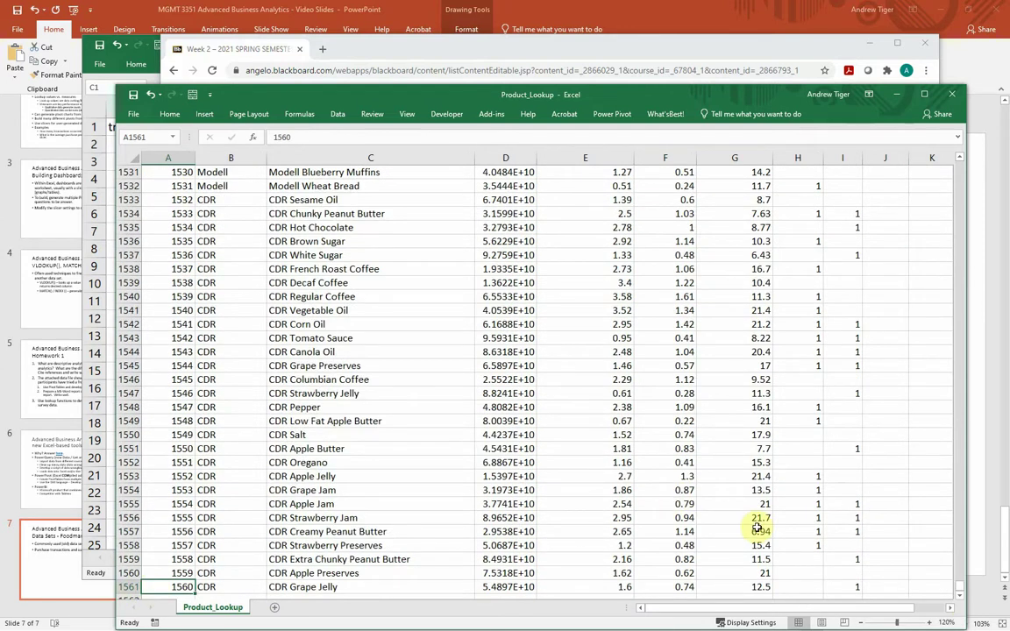
drag(960, 589, 964, 154)
drag(155, 189, 158, 242)
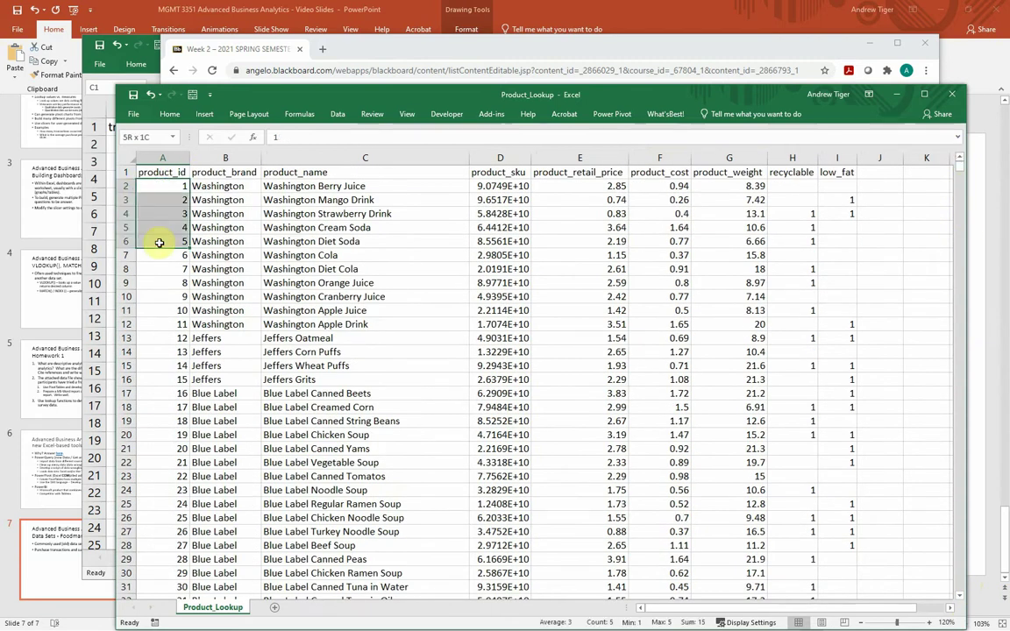
click(111, 79)
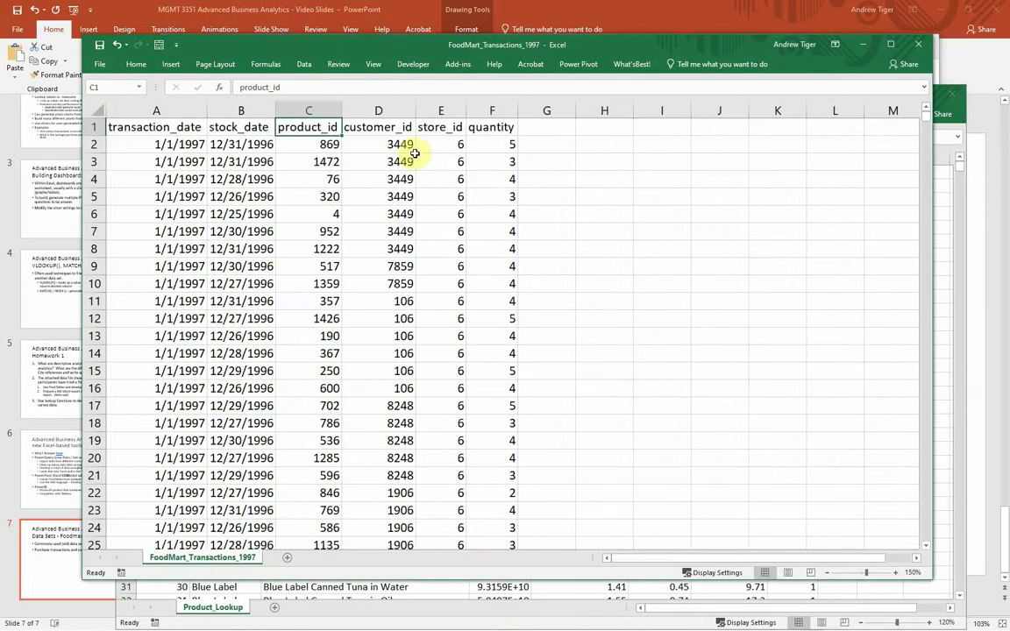
drag(324, 144, 307, 283)
click(311, 107)
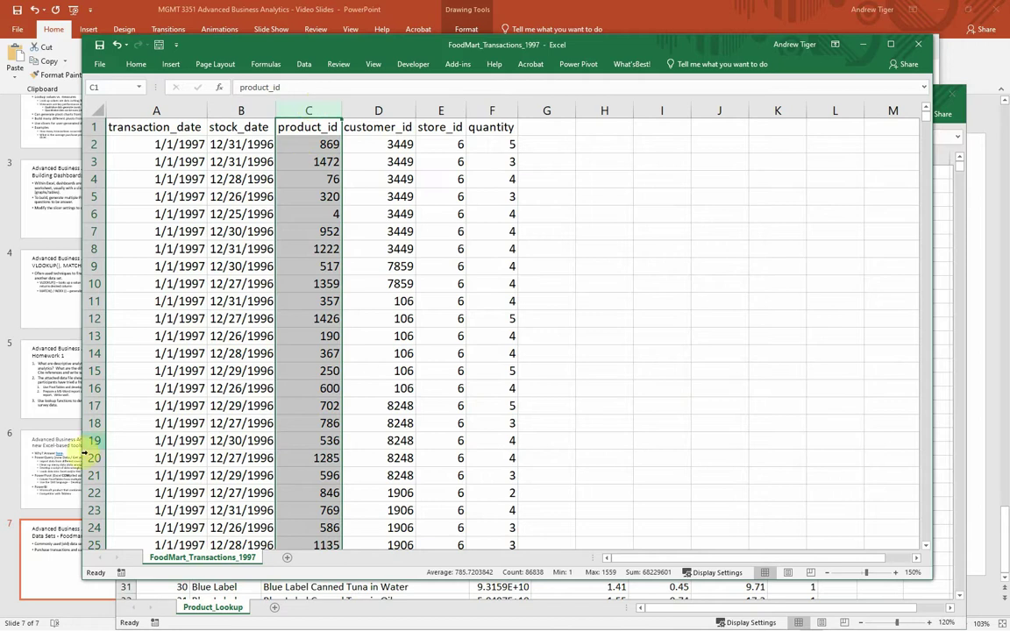
click(314, 144)
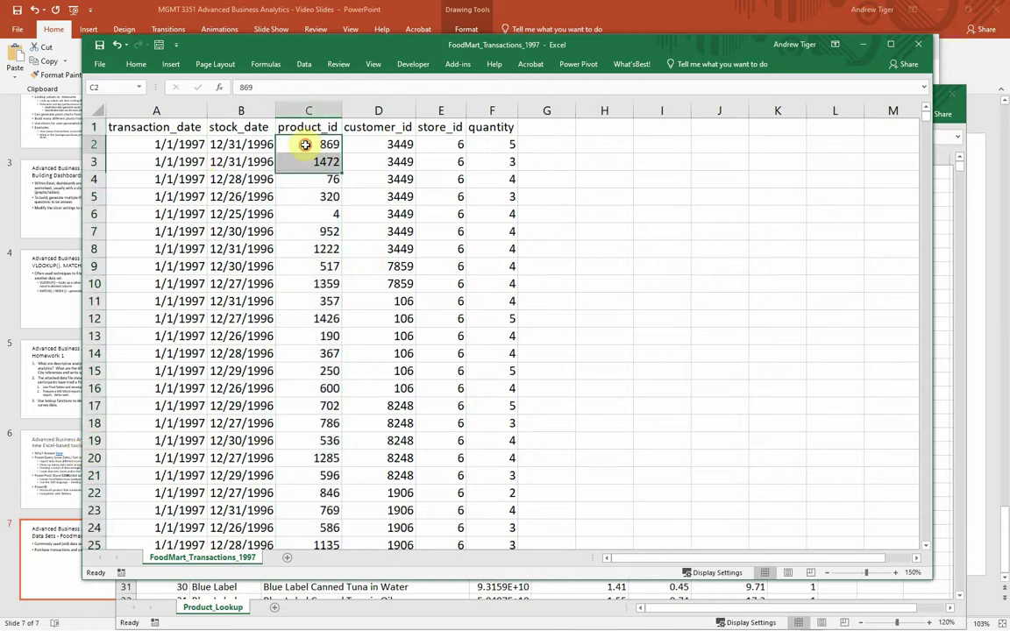
click(419, 605)
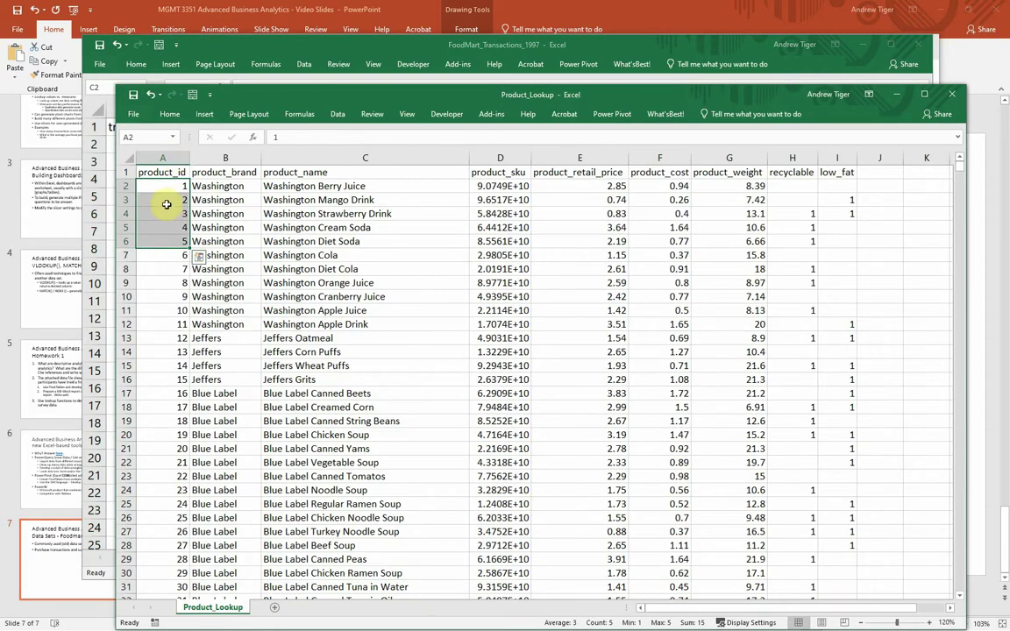
Step: Scroll to product 869 and autofit column D to reveal its full product_sku
drag(959, 175, 879, 406)
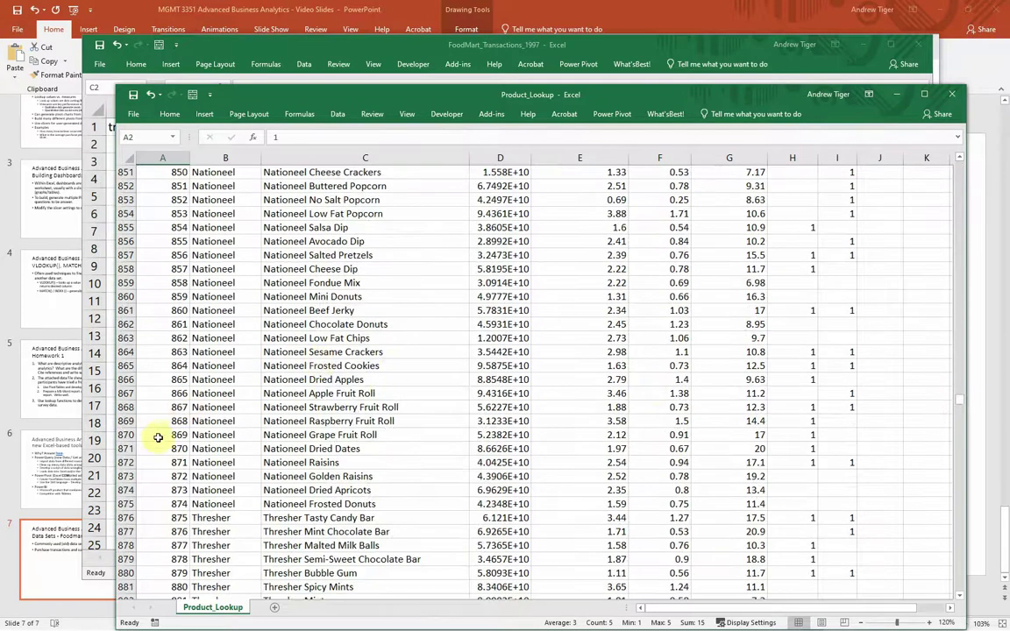
click(198, 434)
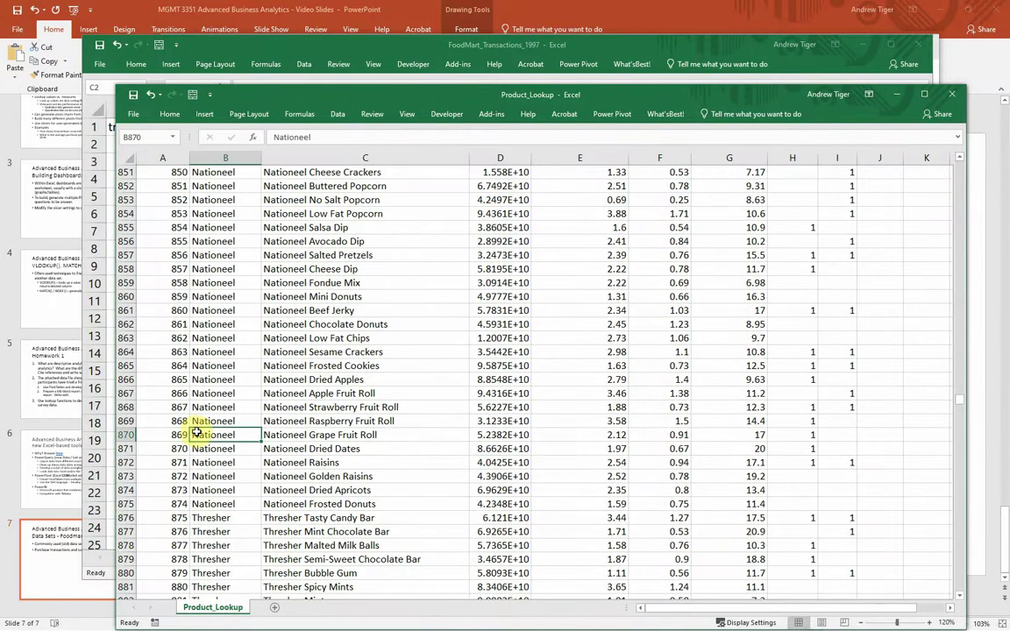
click(270, 436)
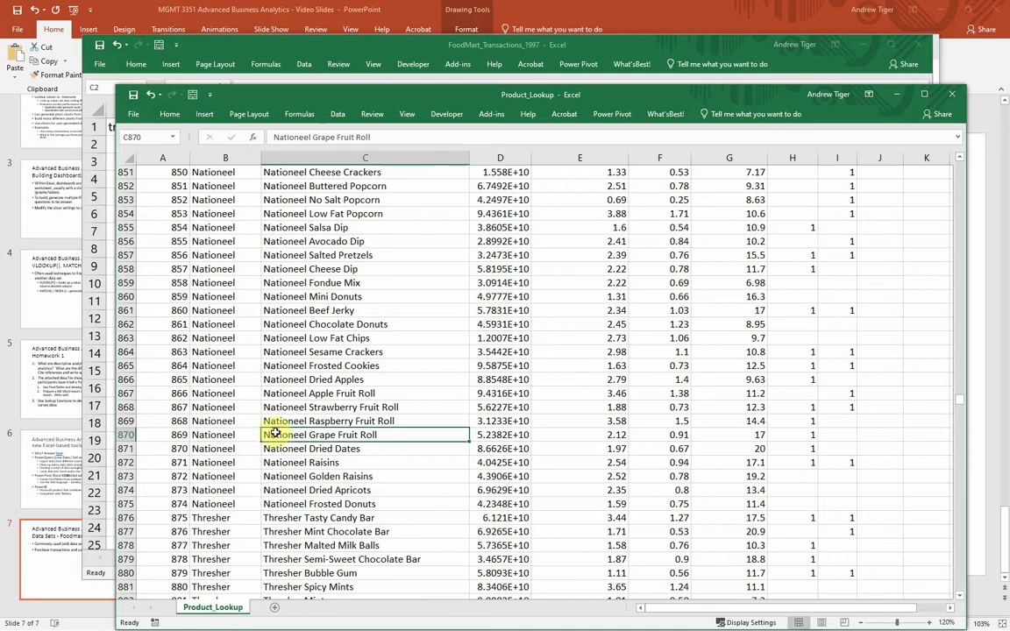
double_click(532, 160)
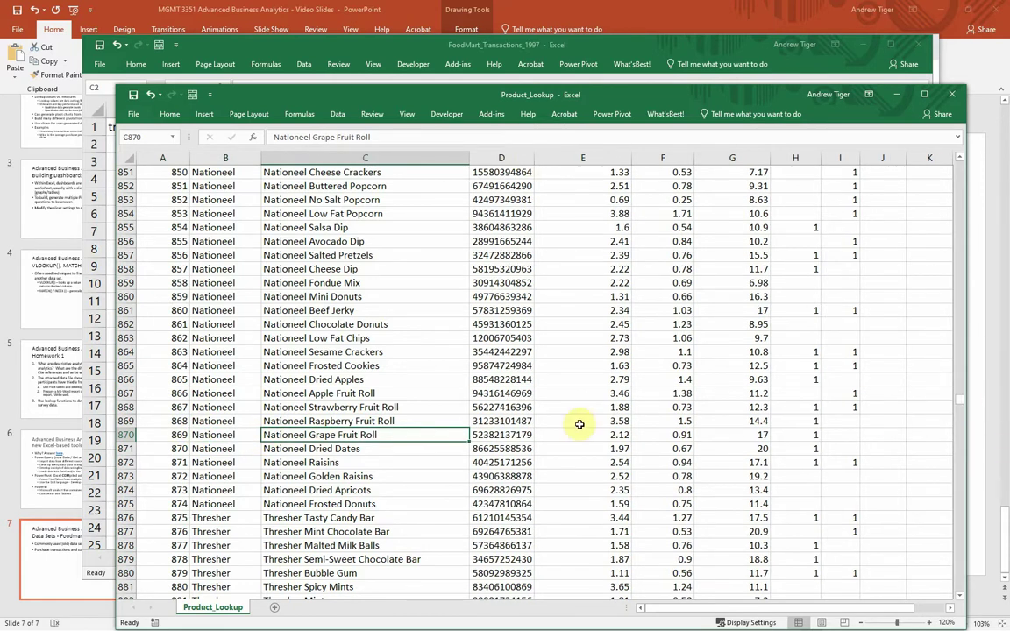
click(504, 435)
Step: Point out the product_retail_price, product_cost and product_brand columns in Product_Lookup
drag(961, 401, 959, 164)
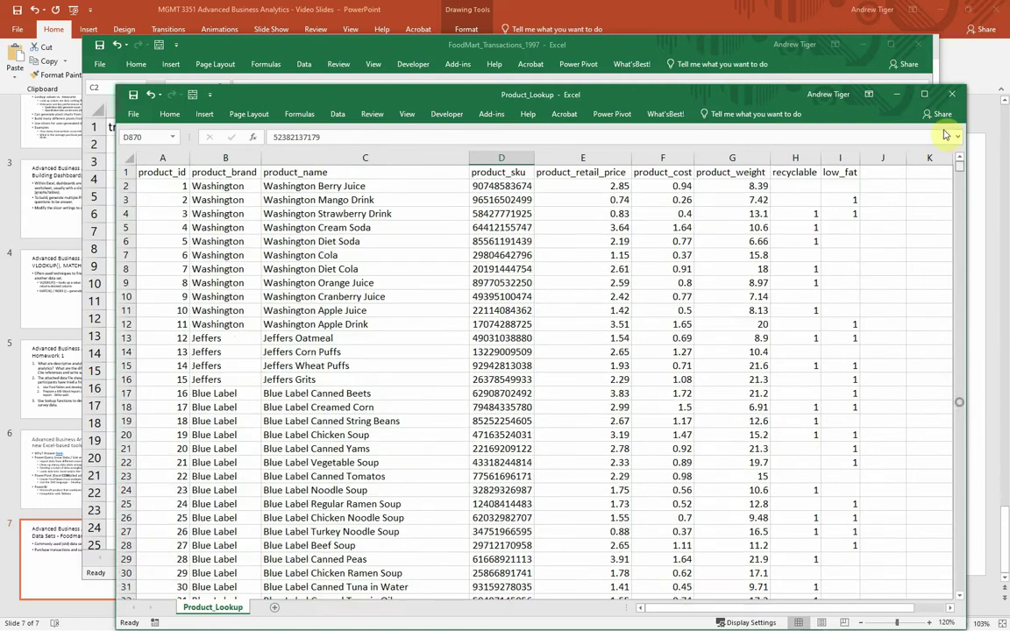
click(553, 176)
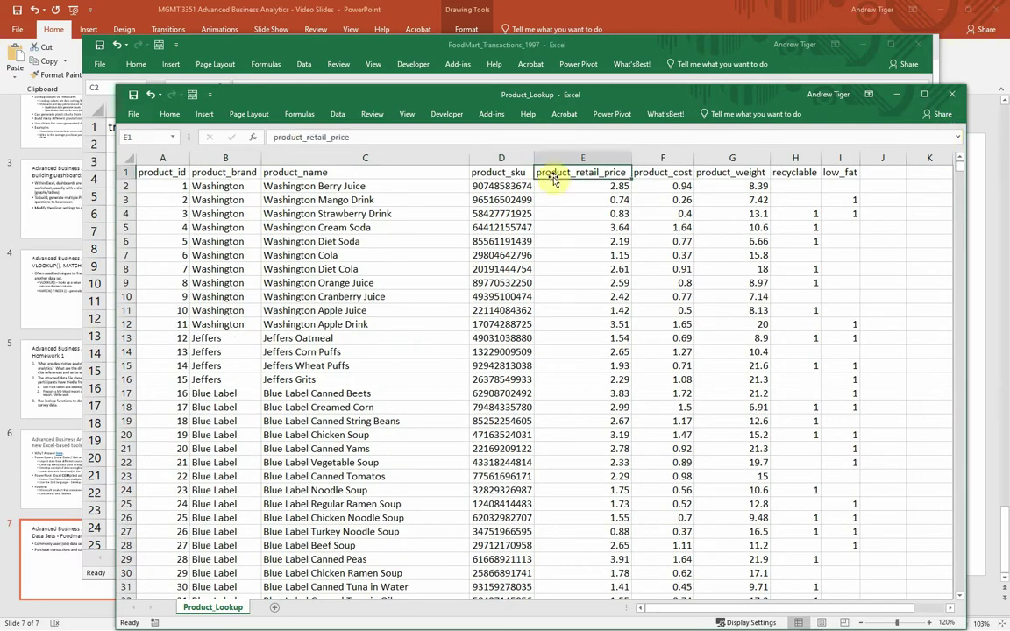
click(658, 173)
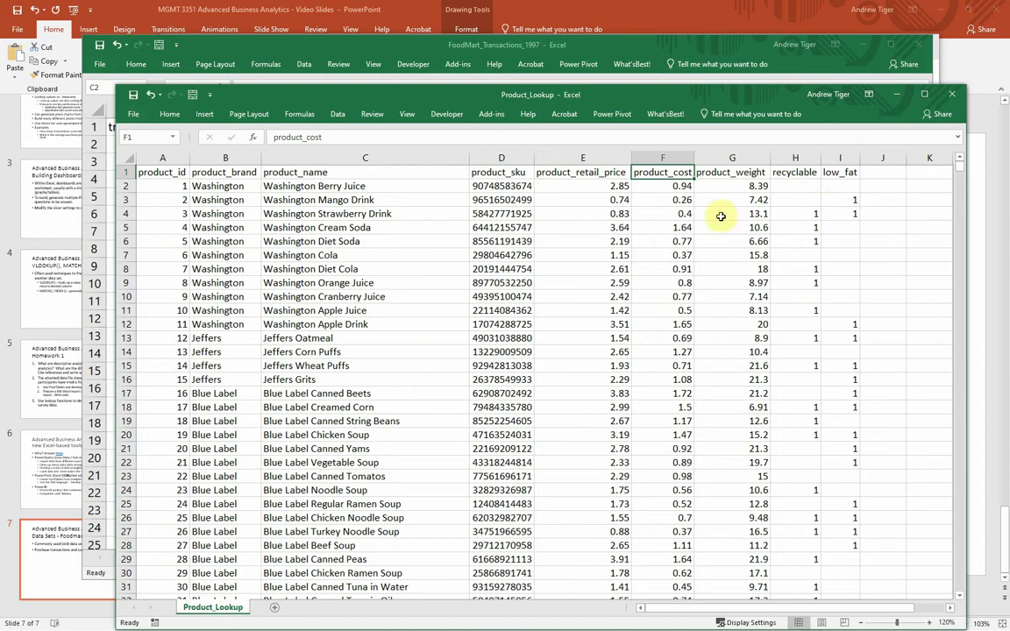
click(208, 171)
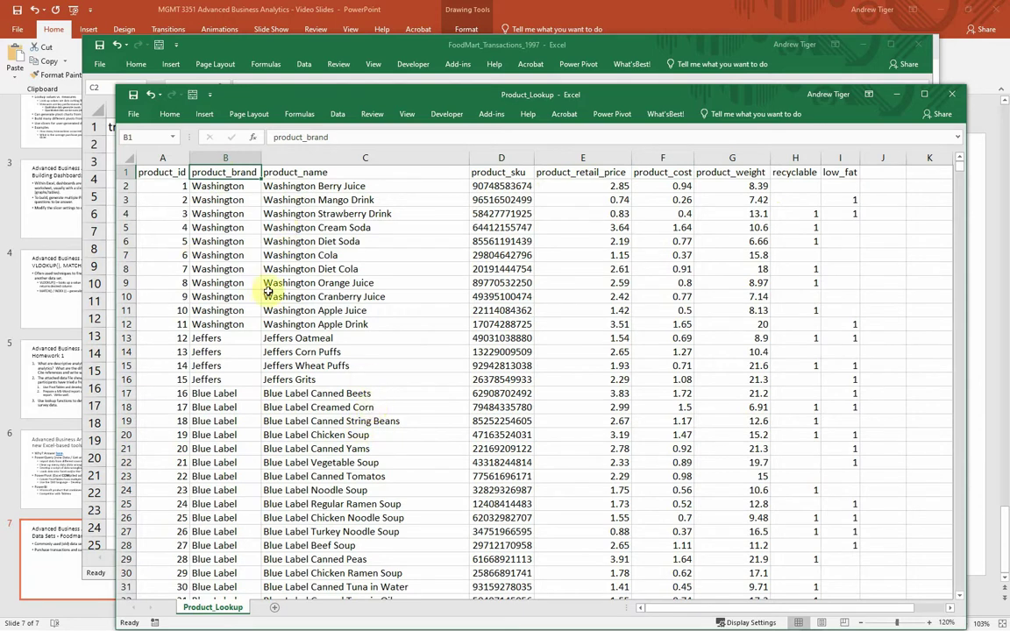
Step: Select product_id 1, then the transactions' first seven product IDs (C2:C8) beside Product_Lookup
drag(342, 99, 344, 83)
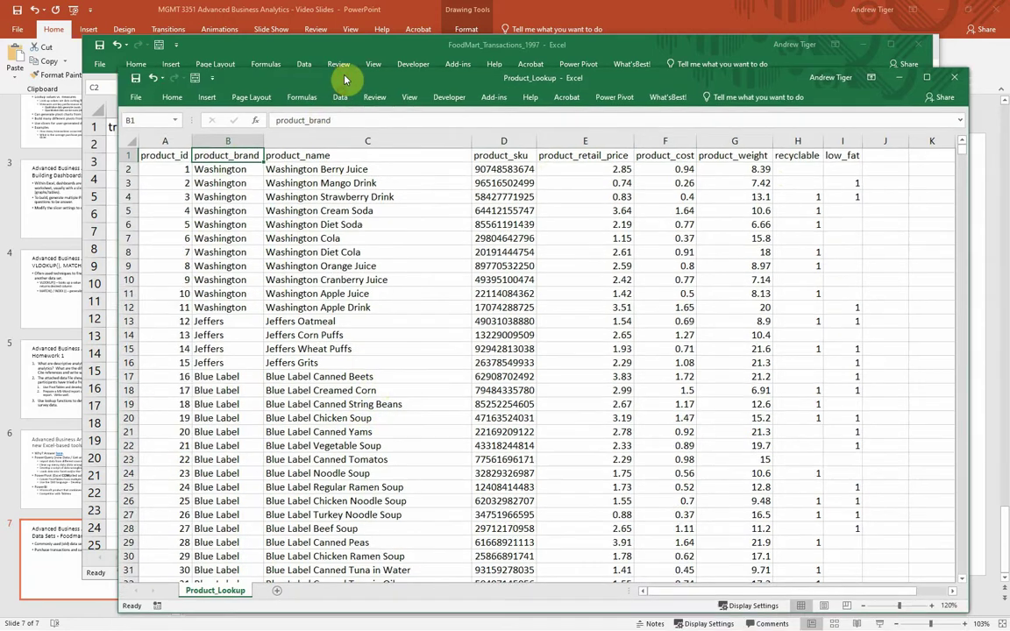
click(178, 167)
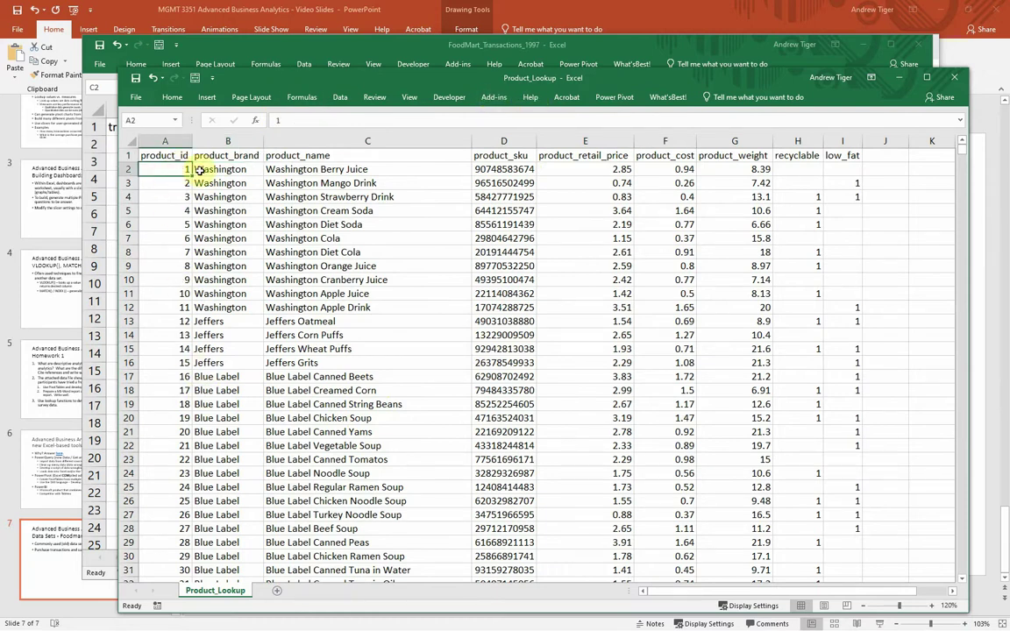
click(251, 45)
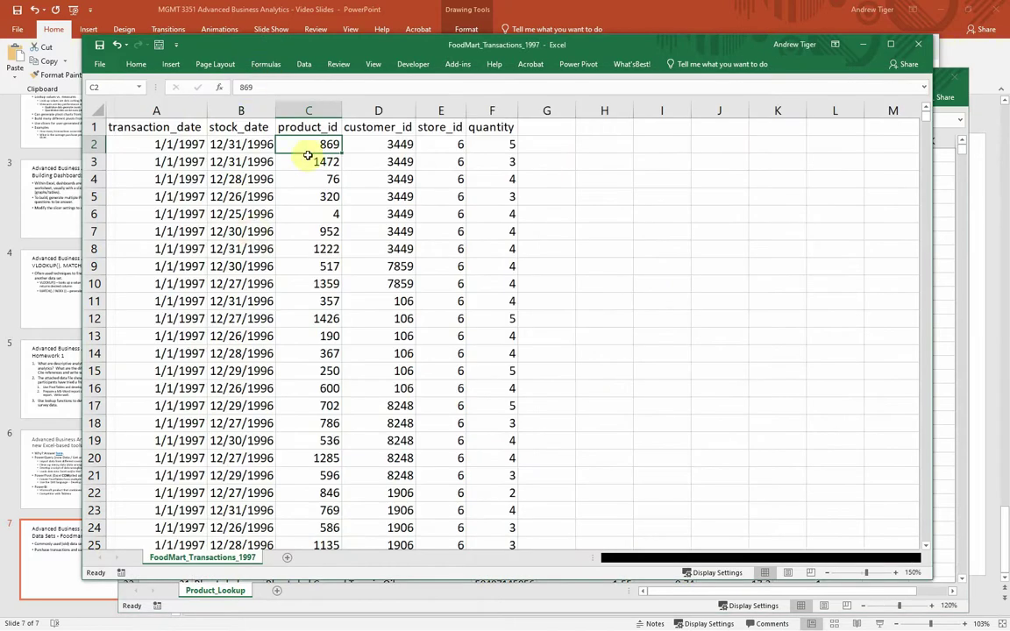
drag(306, 143, 322, 250)
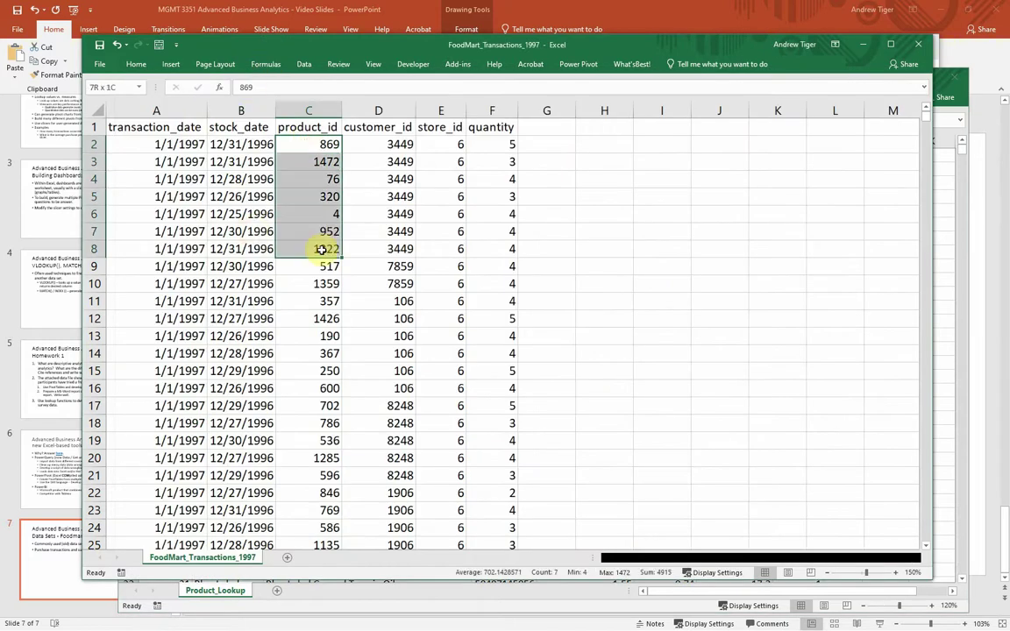
drag(302, 48, 325, 242)
Step: Close Product_Lookup without saving changes
click(166, 167)
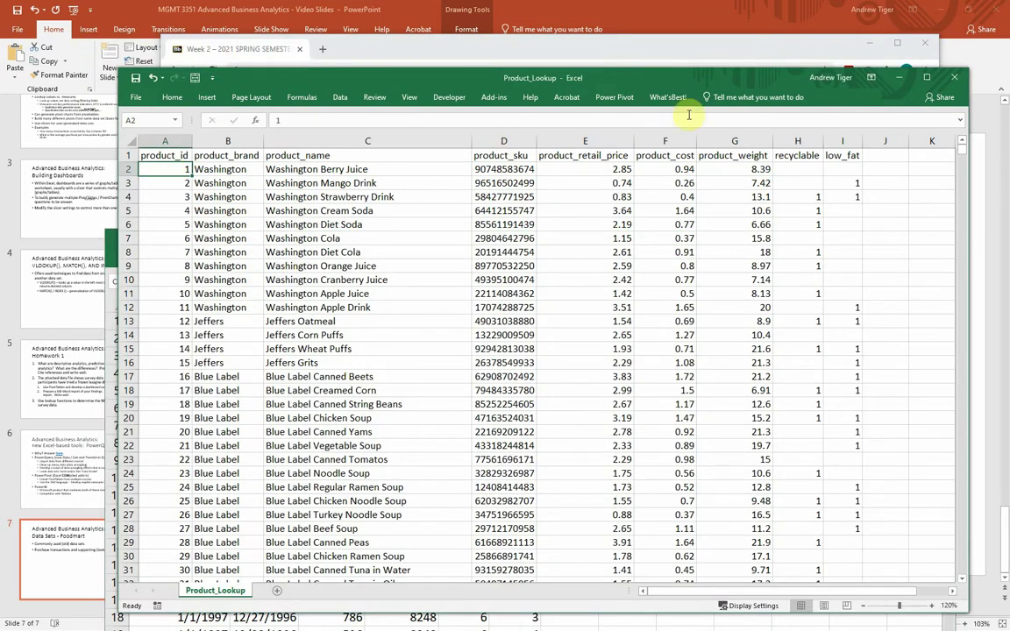
click(954, 77)
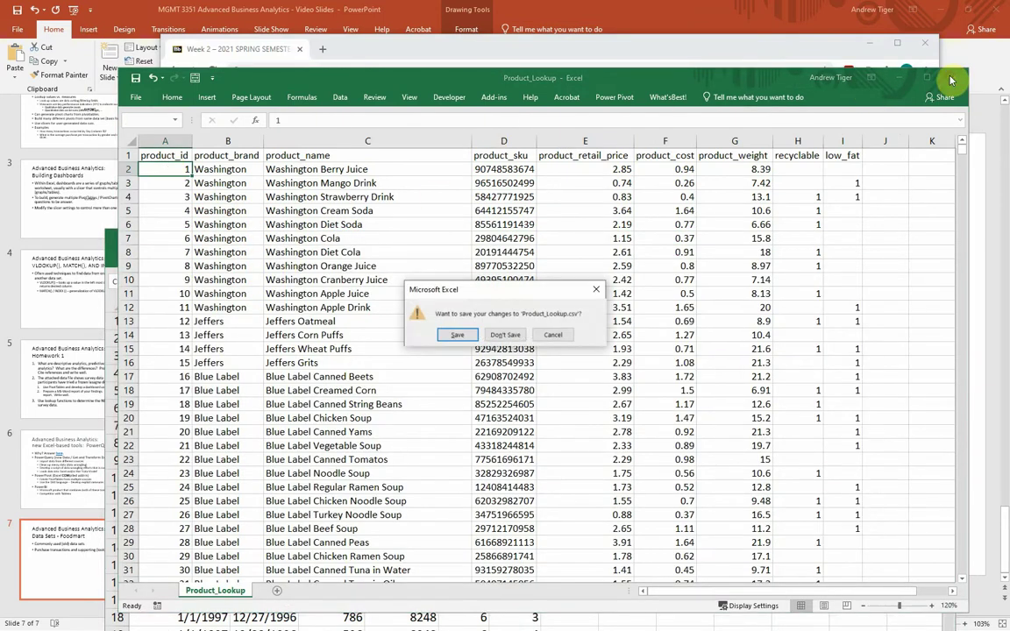
click(505, 334)
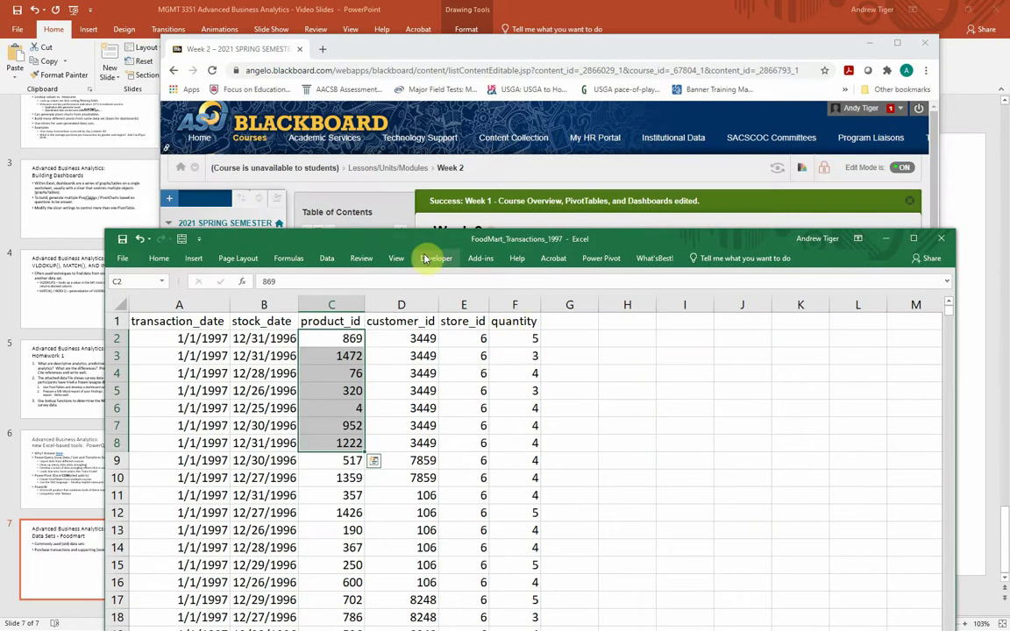
Step: Reposition the transactions window and select its customer_id and store_id headings
drag(377, 235, 337, 89)
click(356, 175)
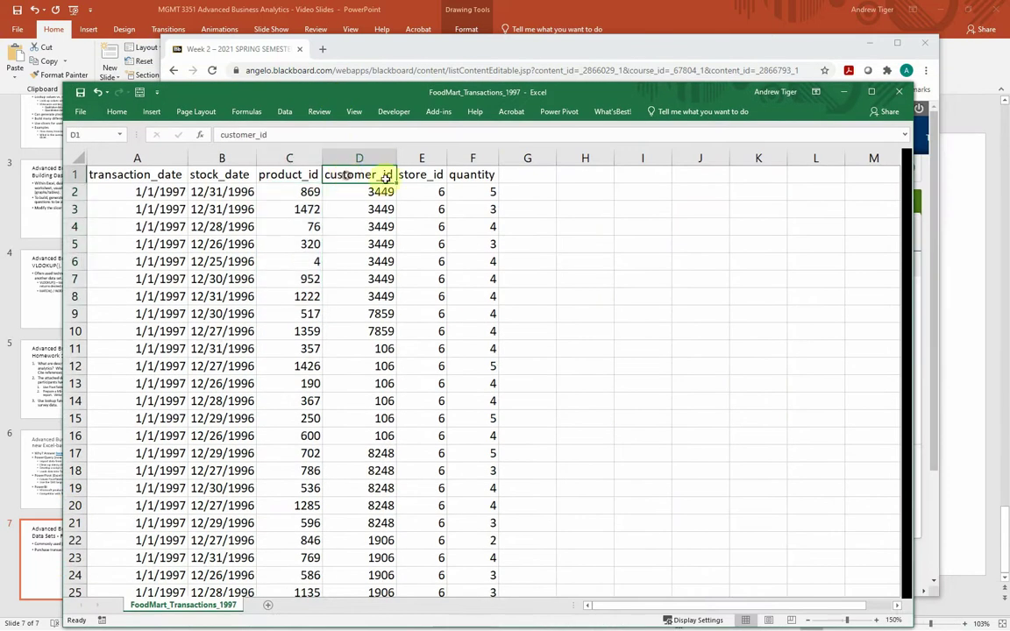
click(414, 175)
Step: In Customer_Lookup, select customer IDs 1–9 and the names and addresses of customers 2–4
key(alt+F4)
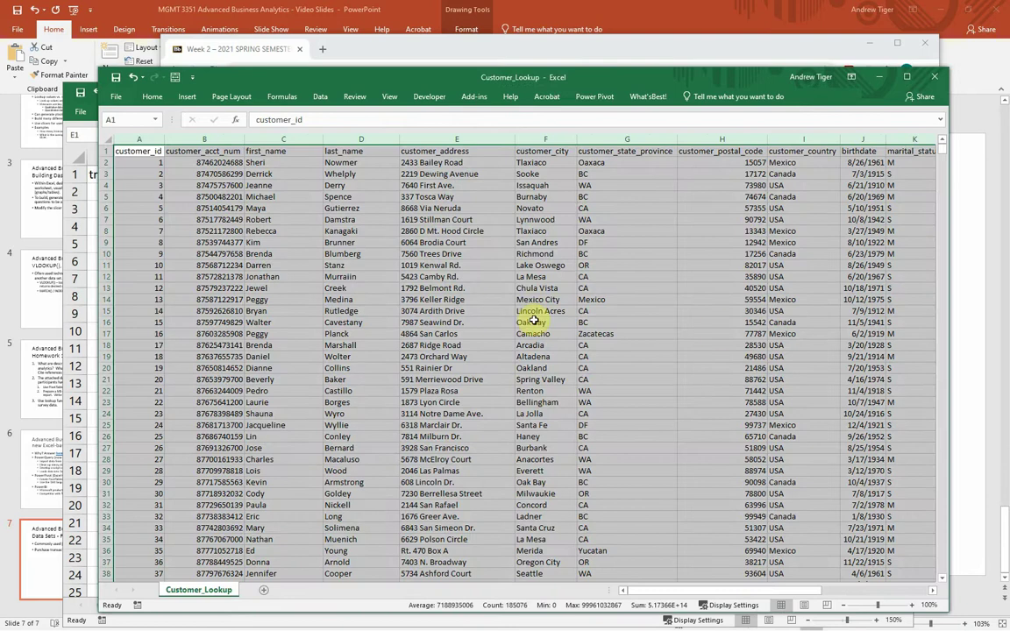
click(541, 322)
drag(143, 165, 142, 249)
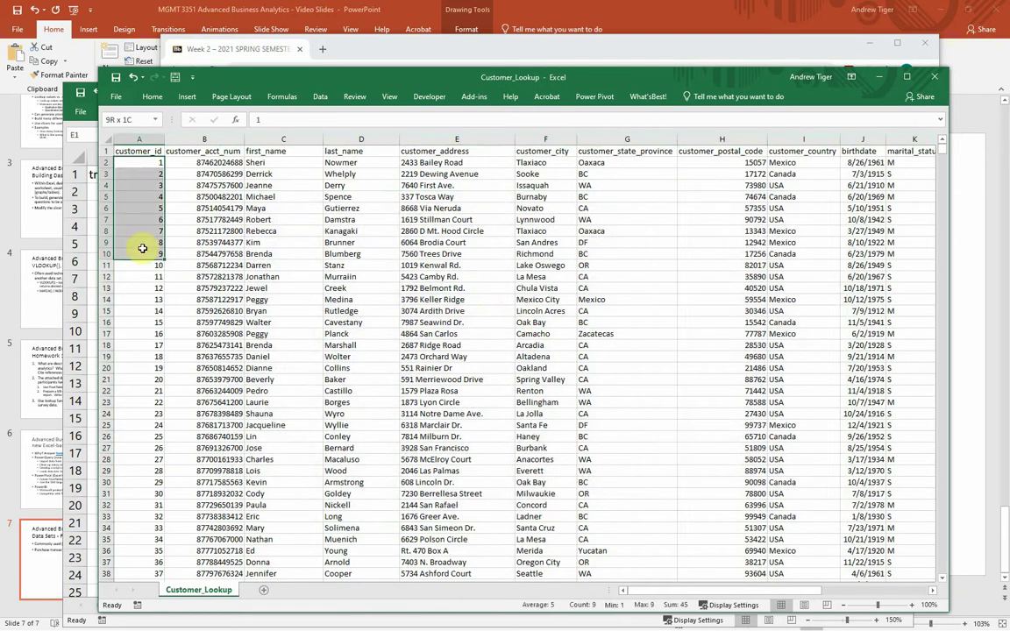
drag(142, 249, 142, 250)
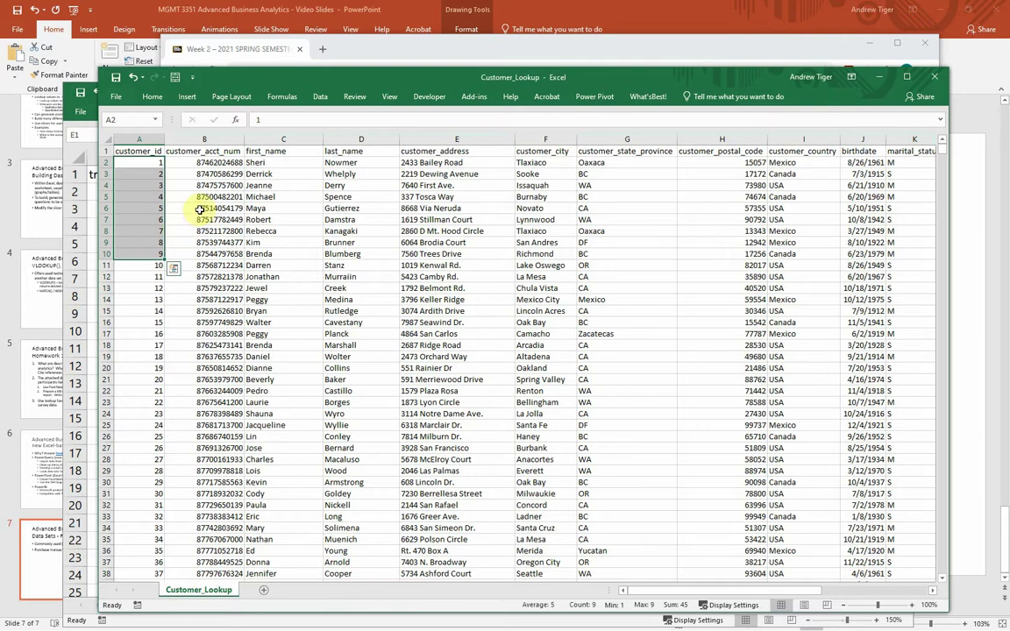
drag(288, 173, 437, 195)
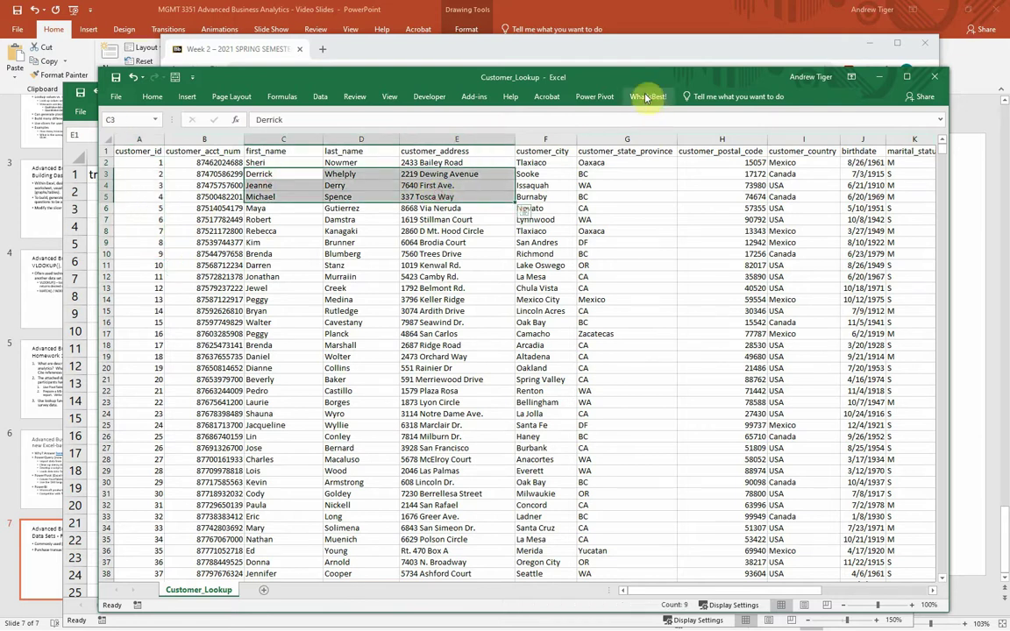
drag(583, 81, 519, 41)
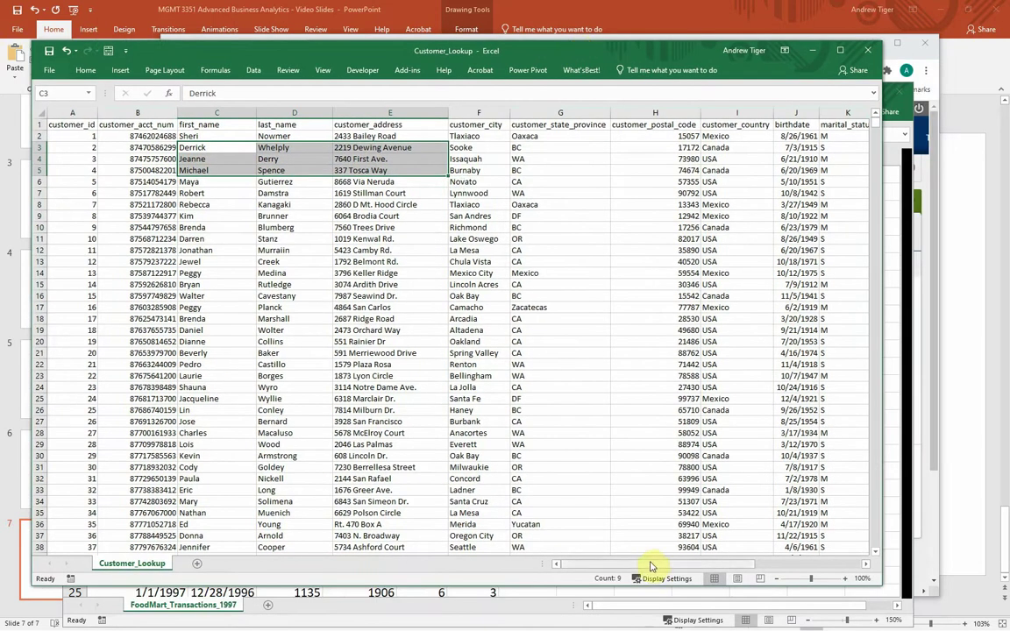
Step: Scroll across all Customer_Lookup columns and back, then jump from A14 to the last customer, 10281
drag(652, 566, 739, 569)
click(542, 182)
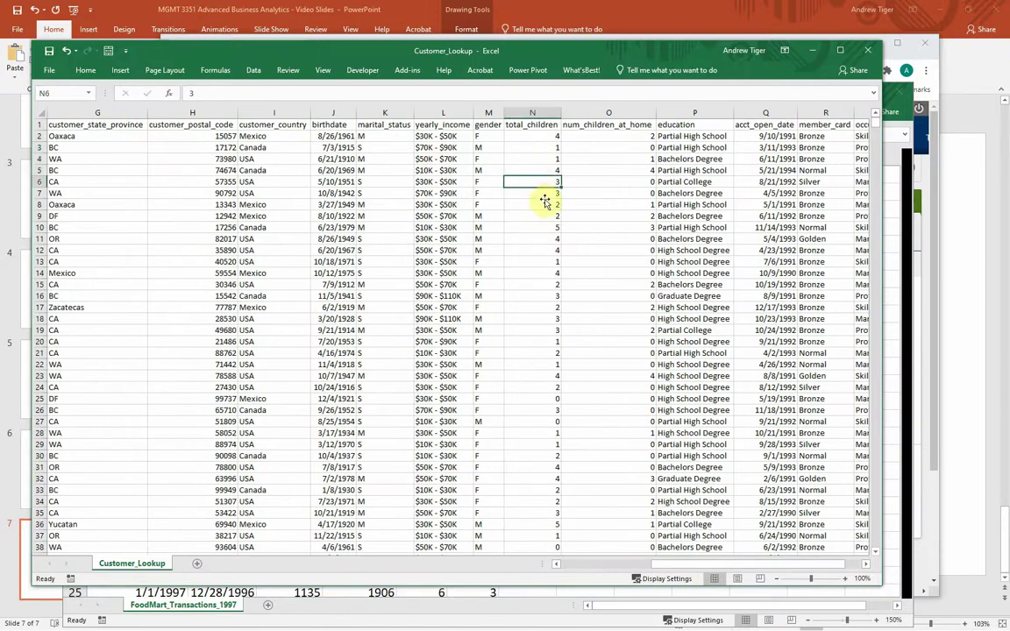
drag(675, 568, 756, 579)
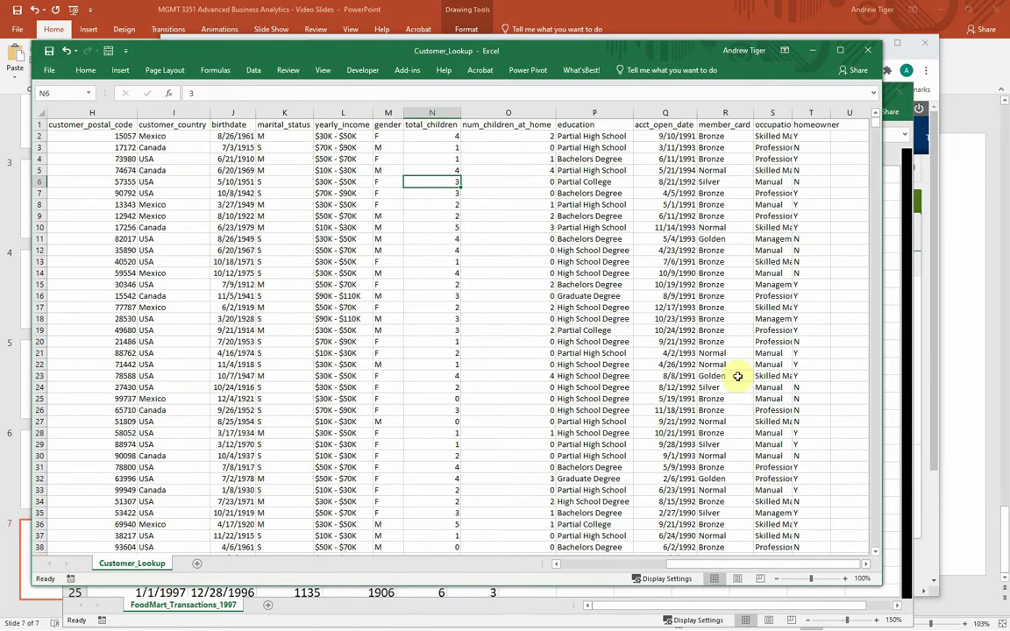
drag(653, 570, 529, 570)
click(73, 279)
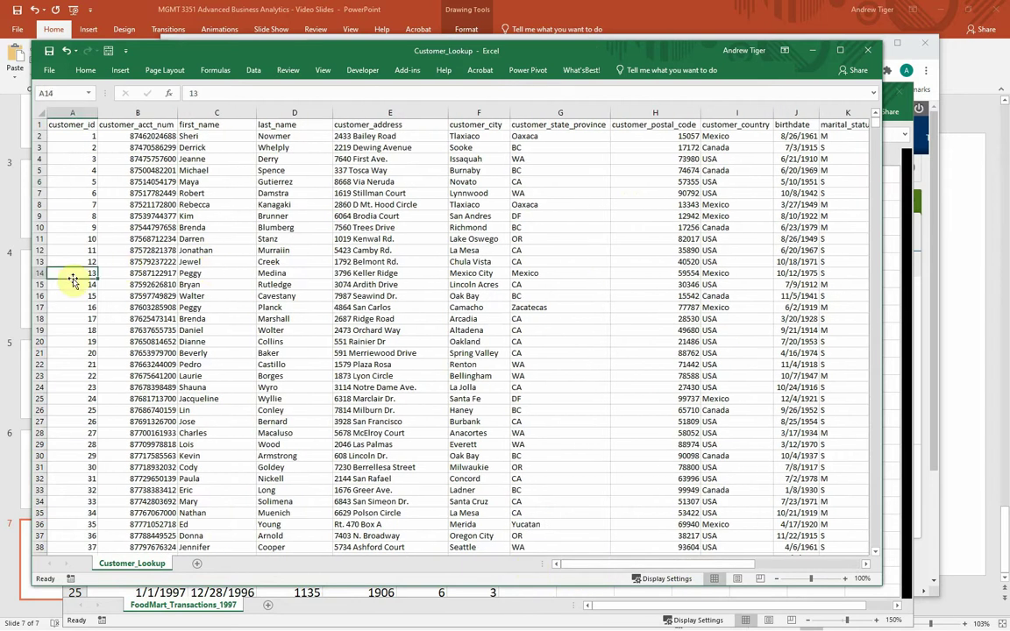
key(ctrl+Down)
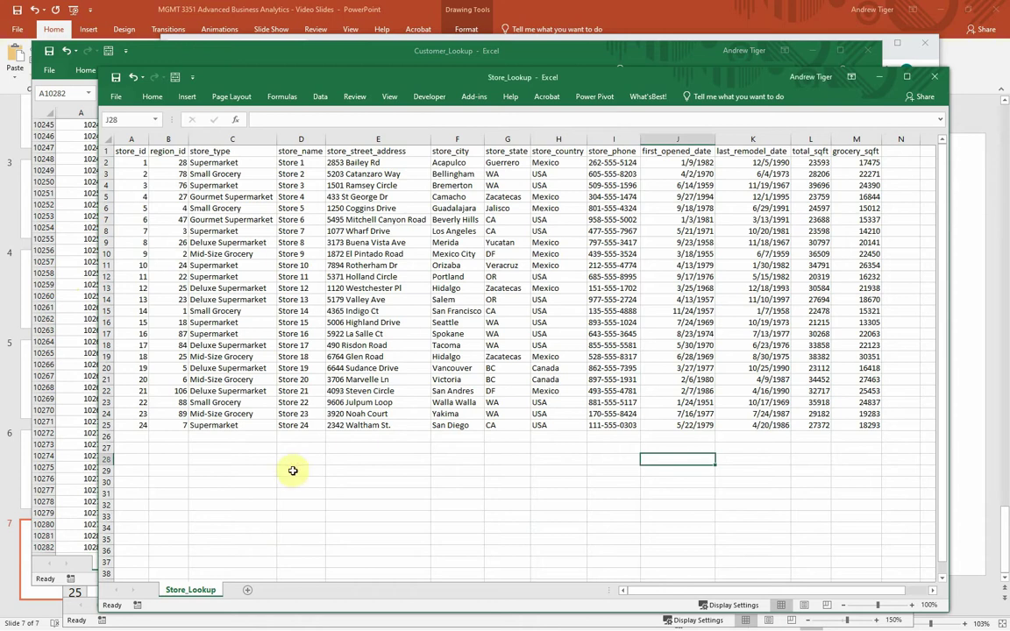
click(259, 460)
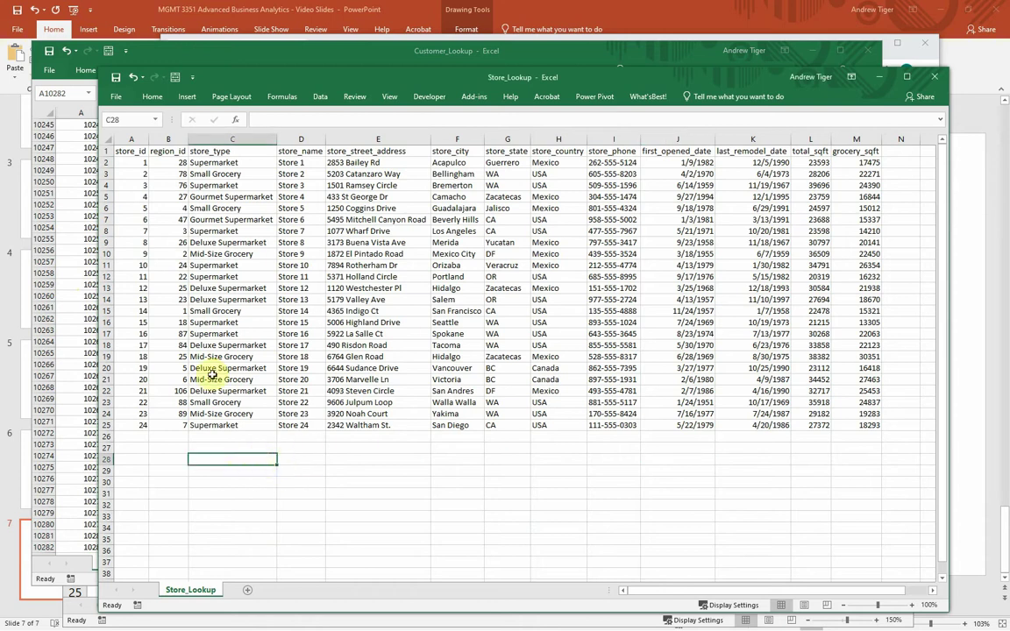
click(139, 424)
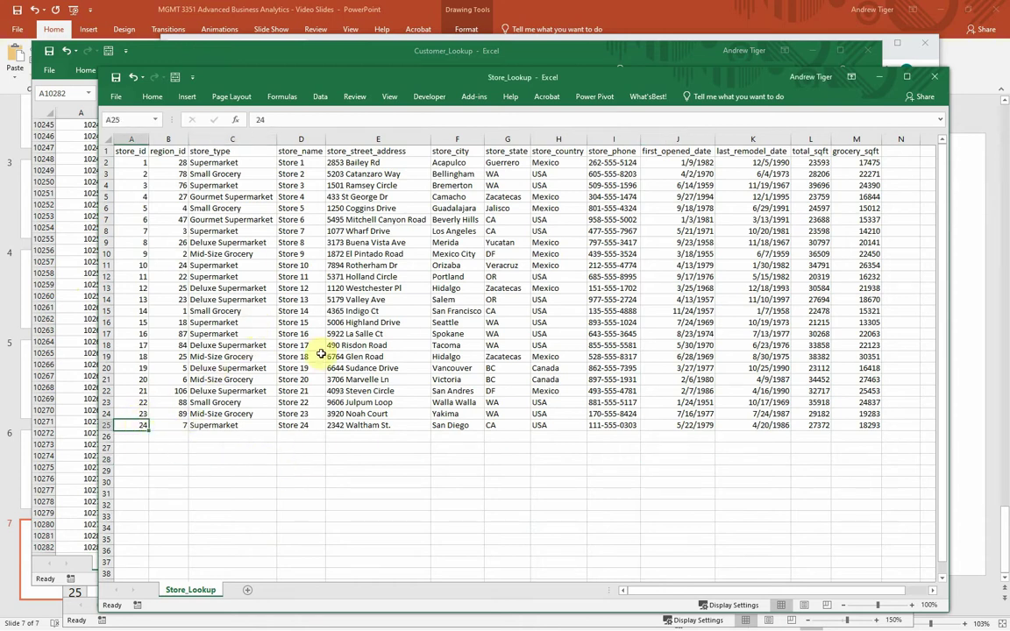
drag(139, 185, 840, 232)
click(121, 186)
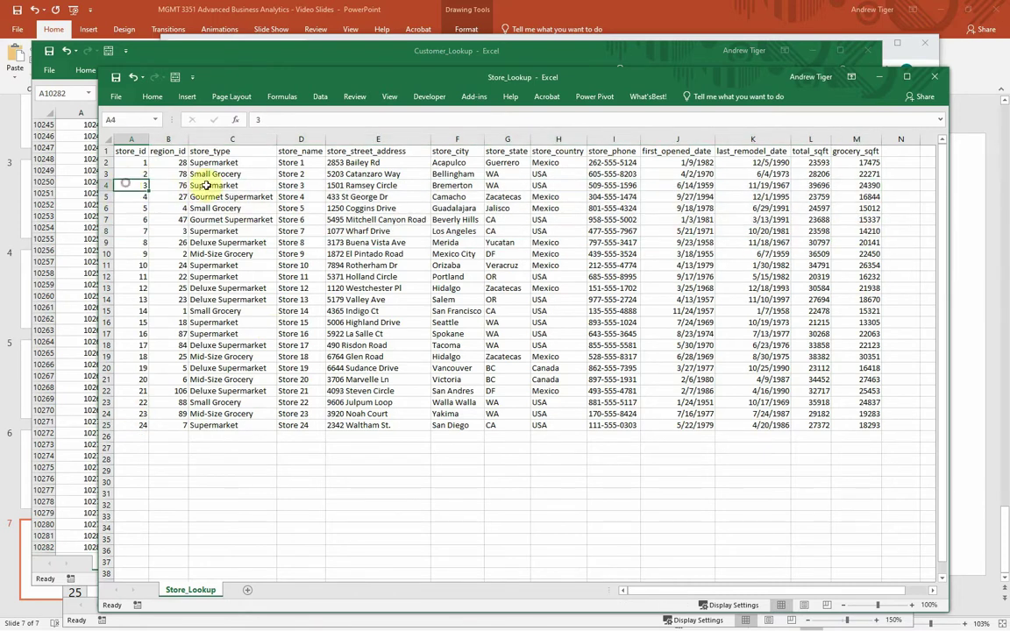
drag(180, 186, 534, 185)
click(497, 185)
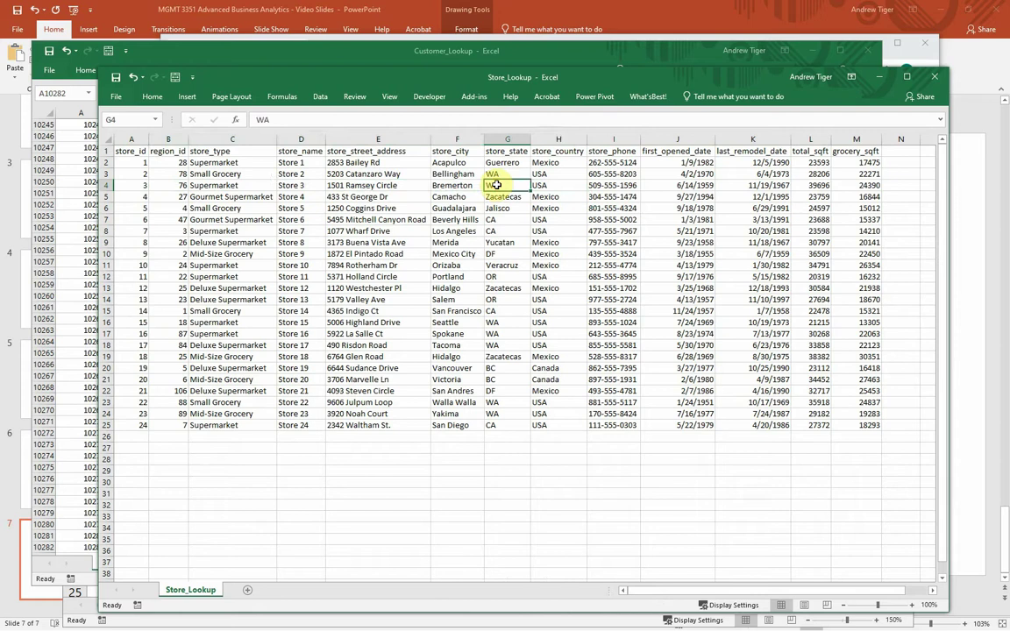
click(800, 187)
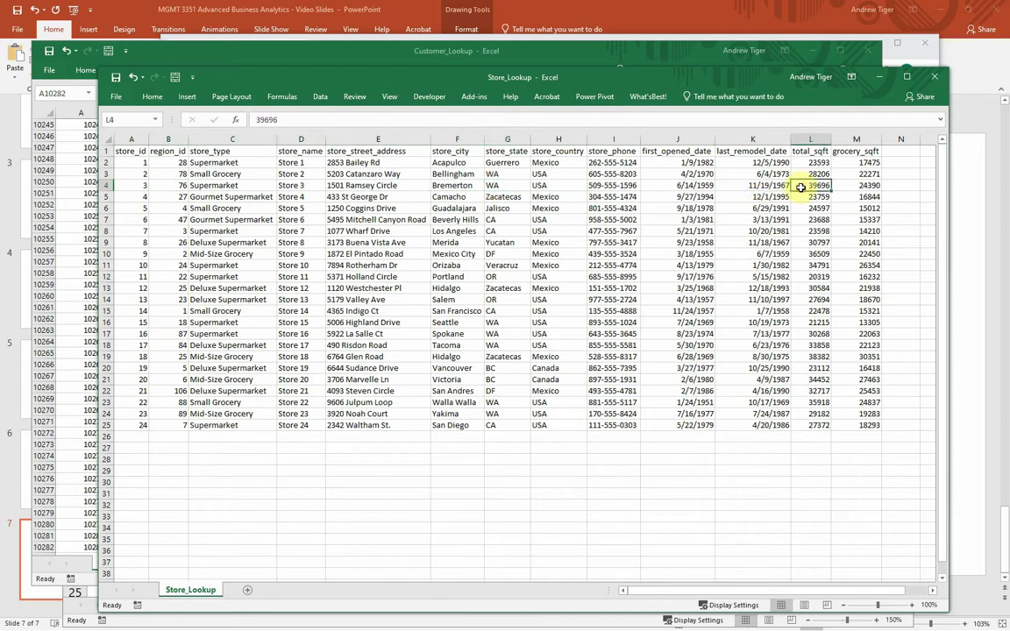